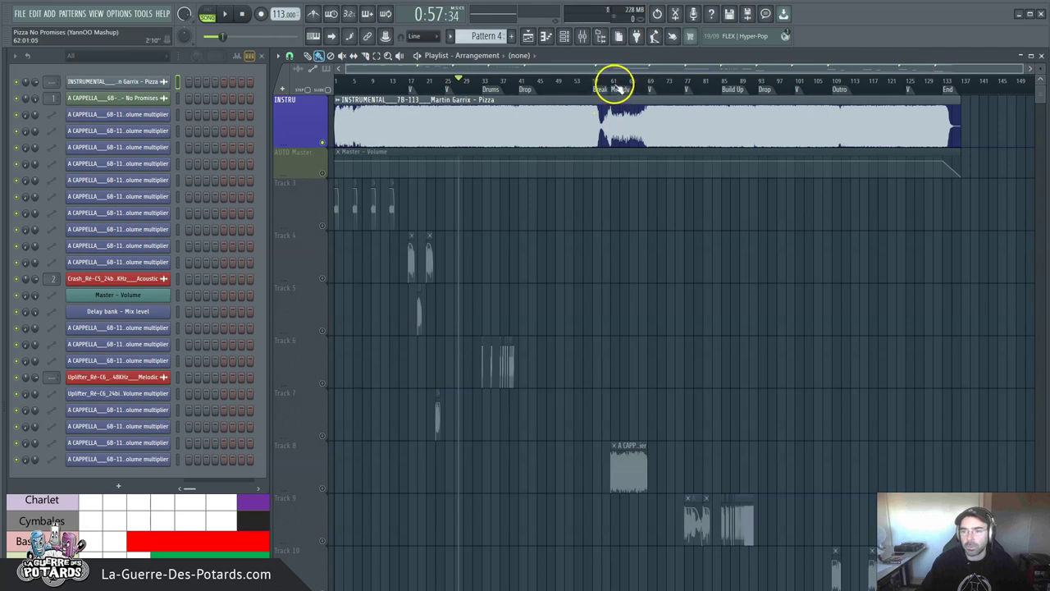
Play the instrumental from the Melody marker at bar 61 for a moment and stop playback
click(612, 81)
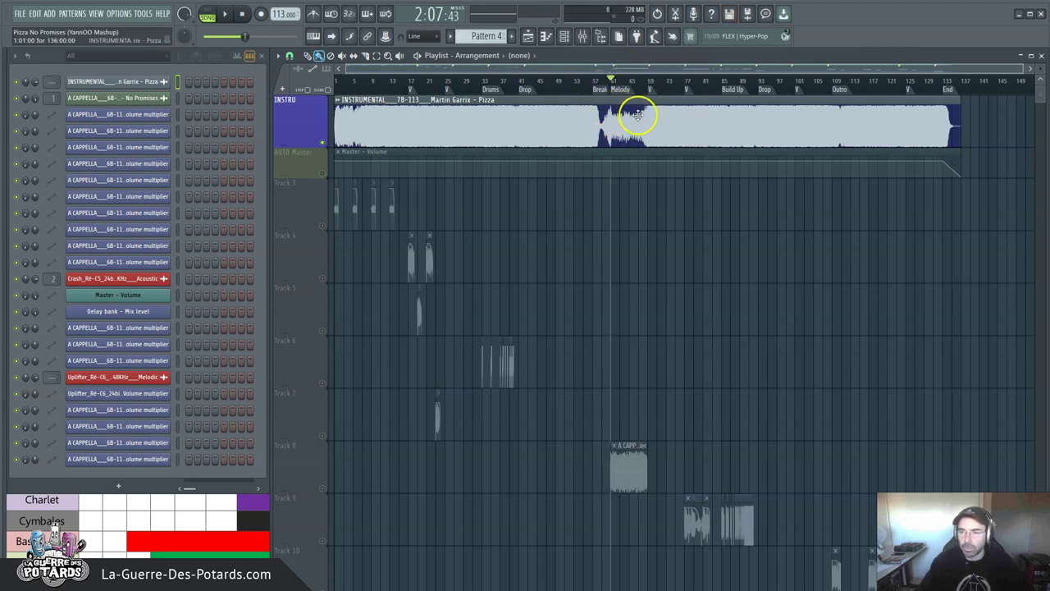
key(space)
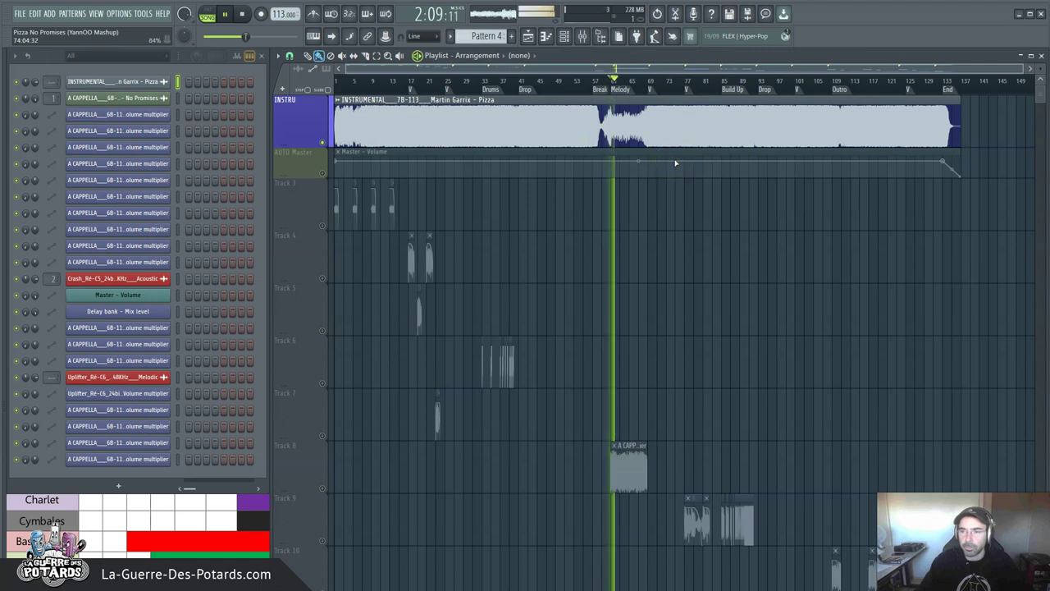
key(space)
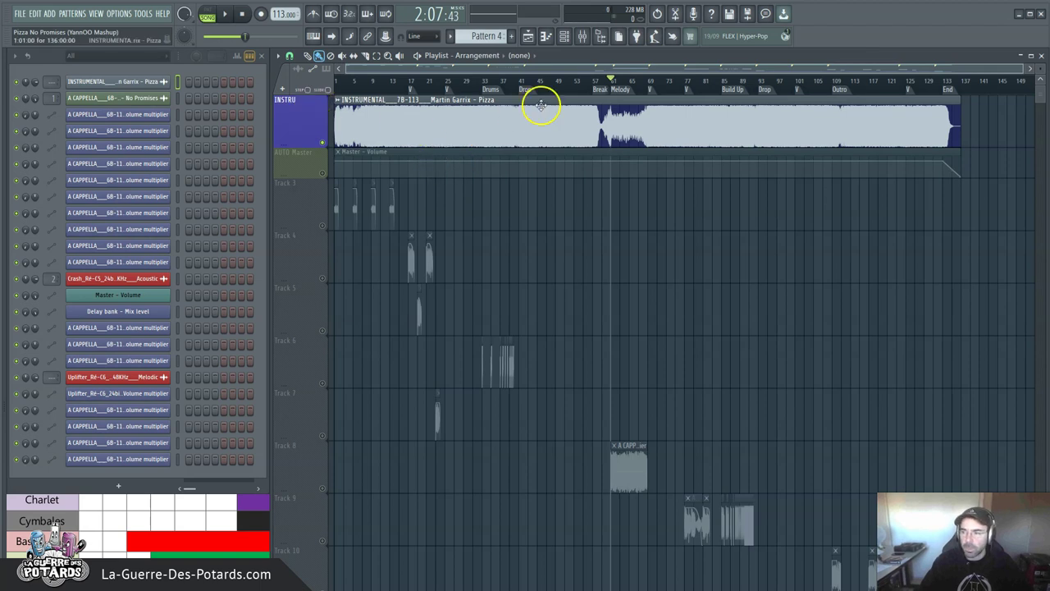
Unmute the AUTO Master track, Track 3 and Track 4 in the playlist
click(321, 171)
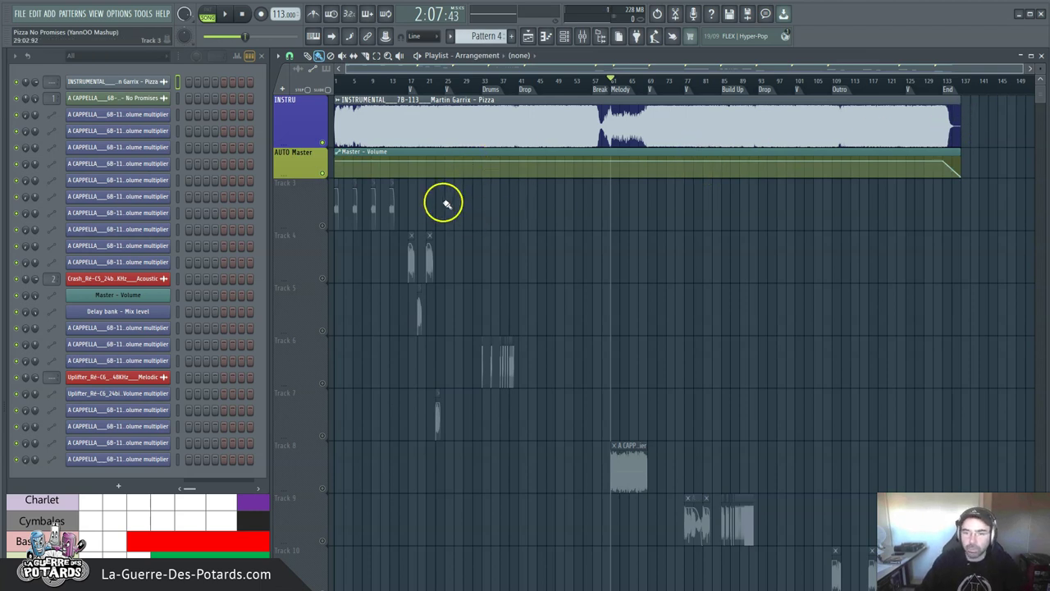
scroll(498, 211, down, 3)
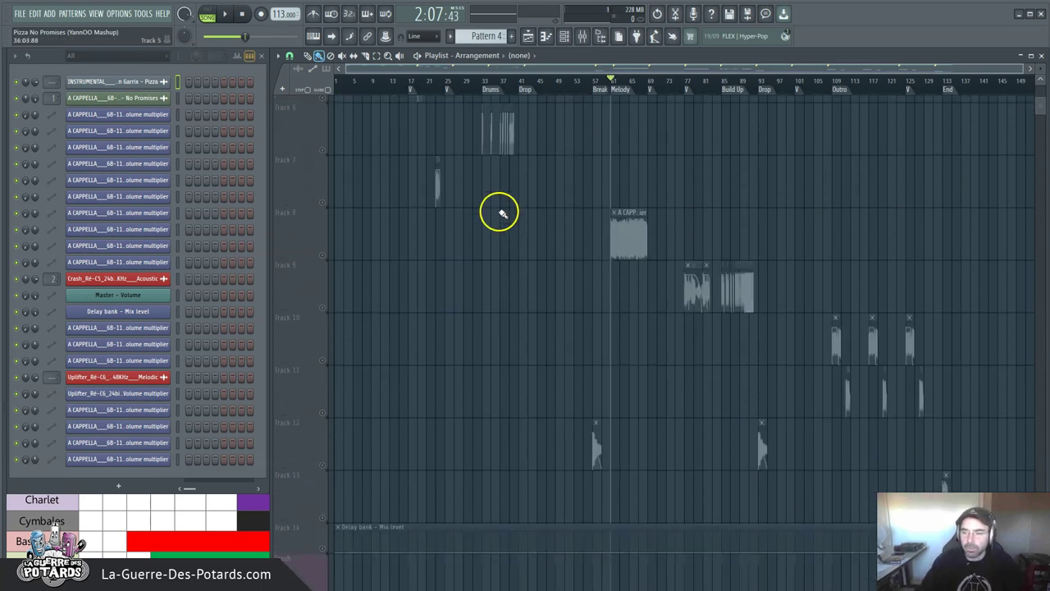
scroll(581, 299, down, 5)
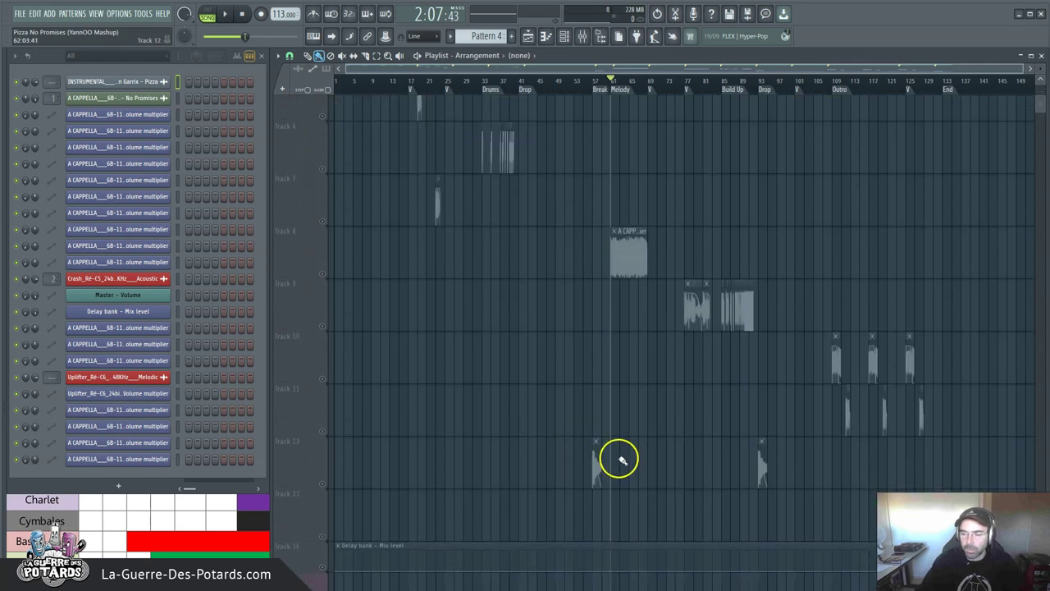
scroll(487, 375, up, 8)
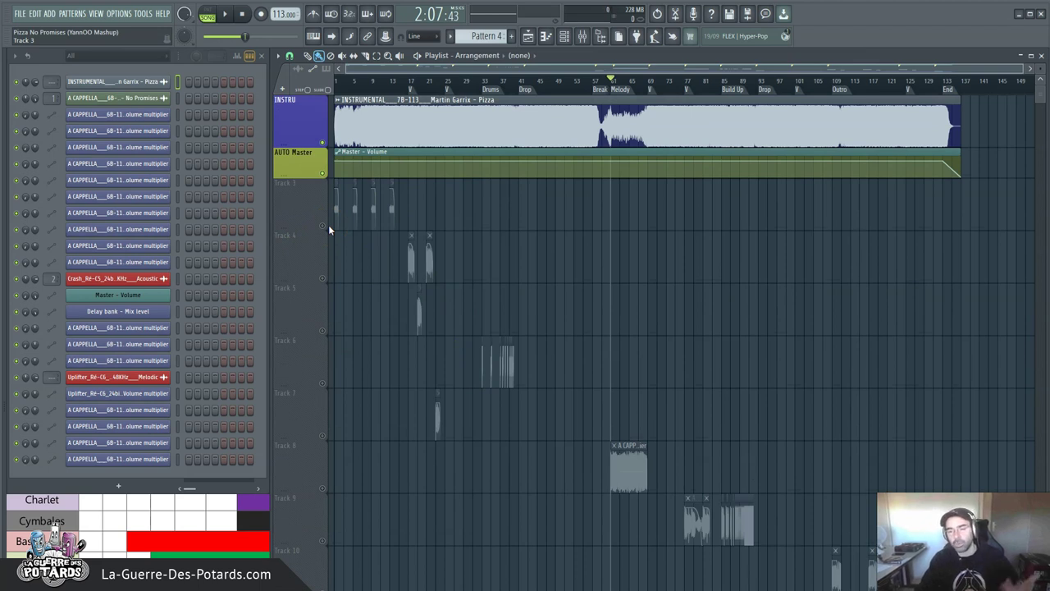
click(214, 299)
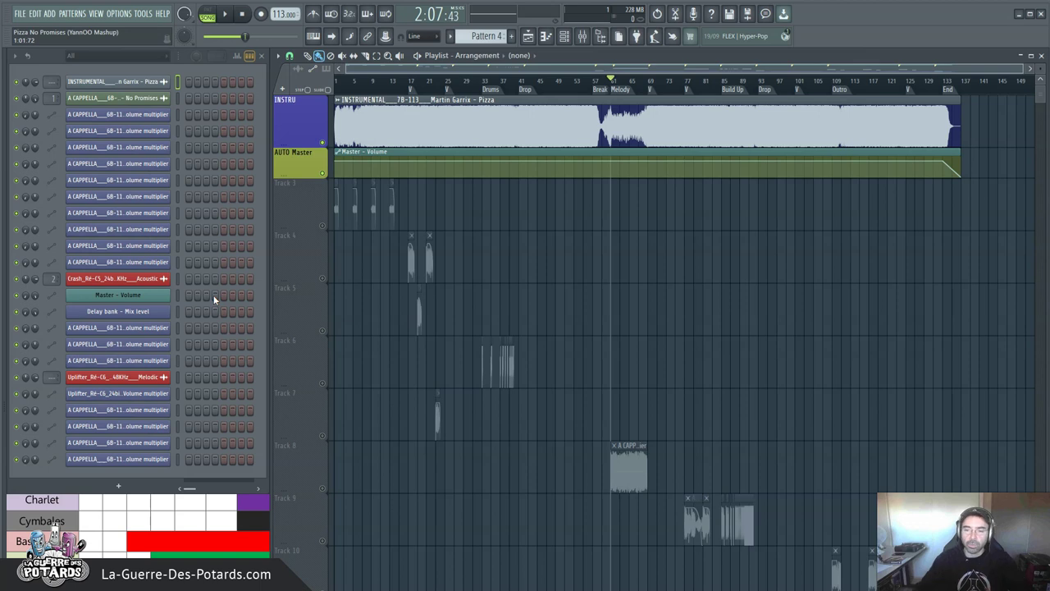
click(322, 224)
click(321, 278)
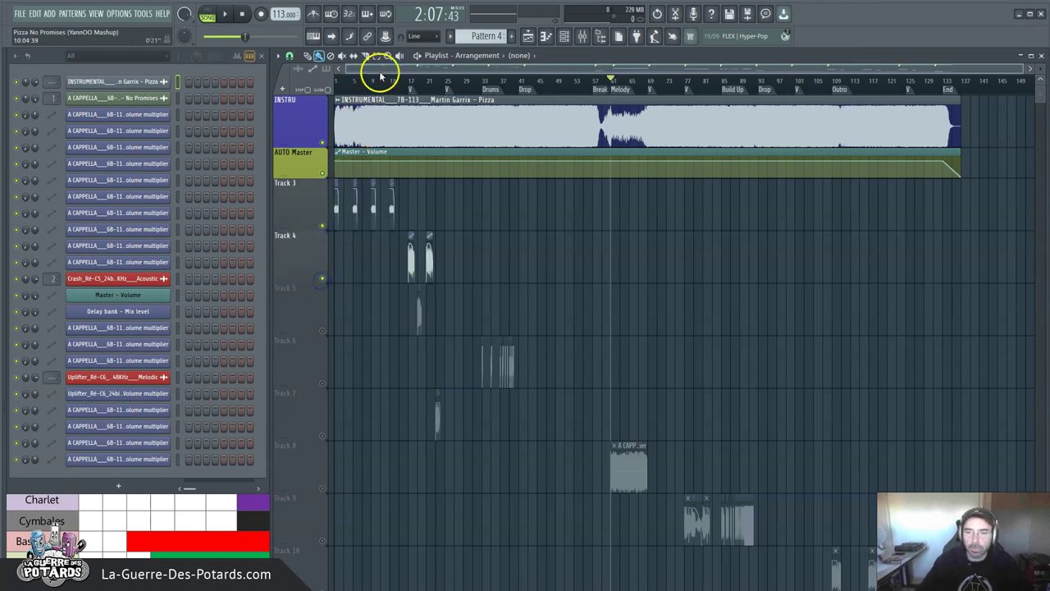
Solo Track 3 and play its a cappella clip from bar 5, stopping playback partway through the clip
scroll(380, 74, up, 10)
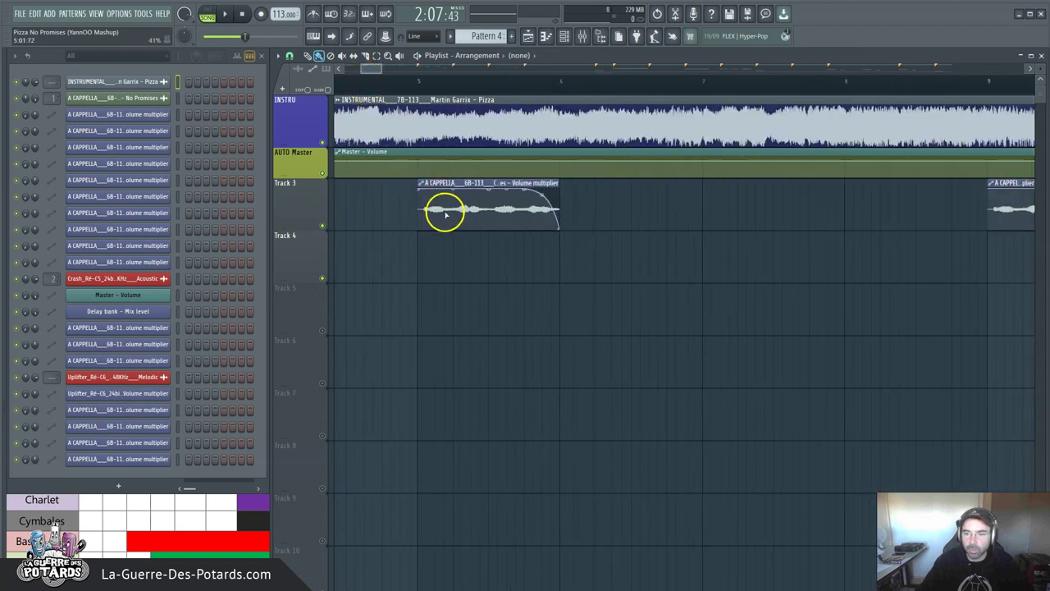
click(418, 81)
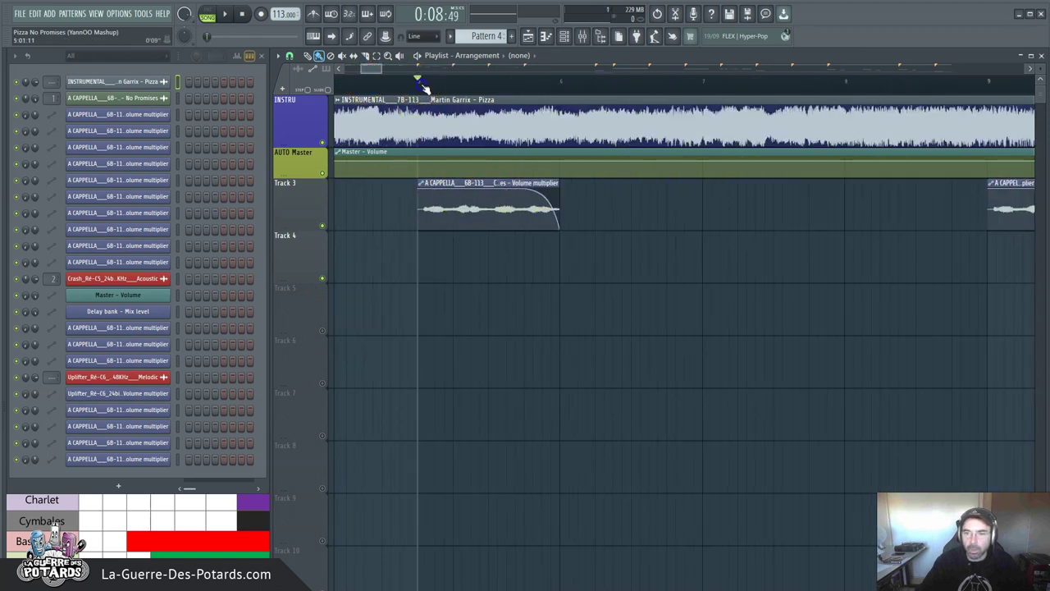
right_click(322, 225)
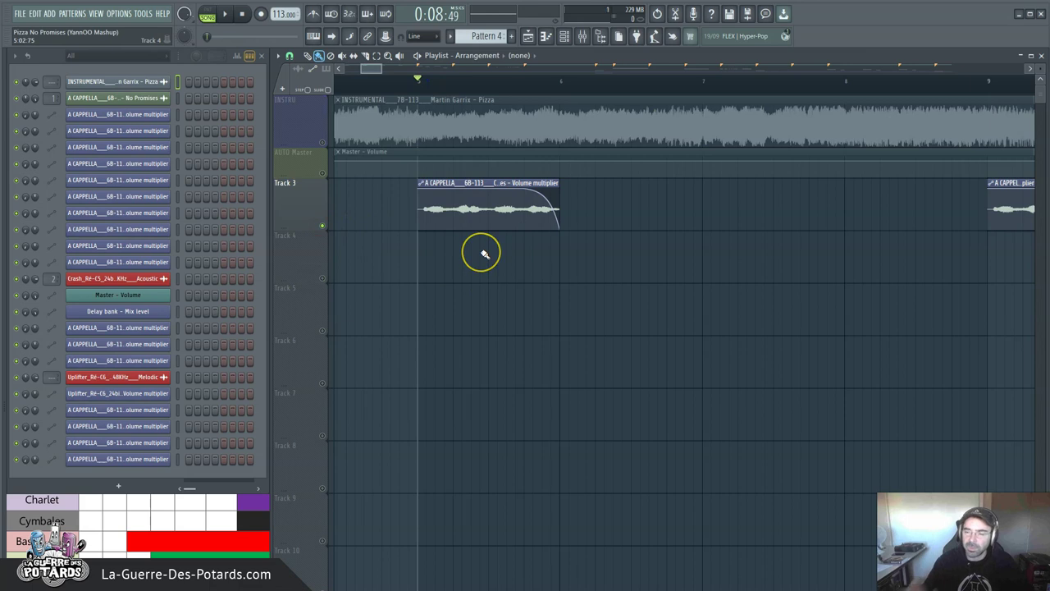
key(space)
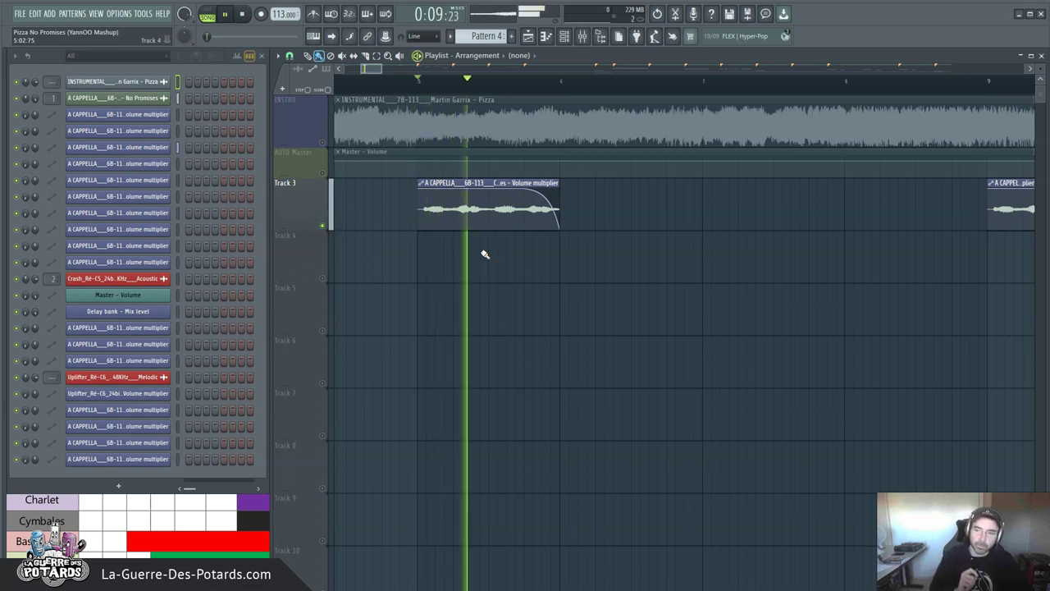
key(space)
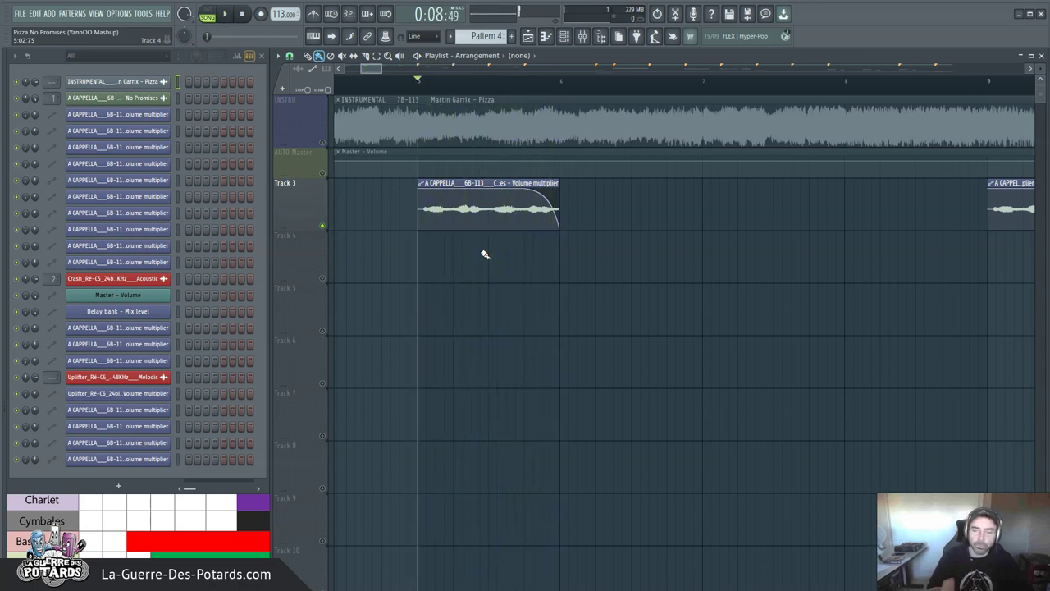
Unmute Track 4 and play its a cappella clips from the marker at bar 17
scroll(471, 82, down, 5)
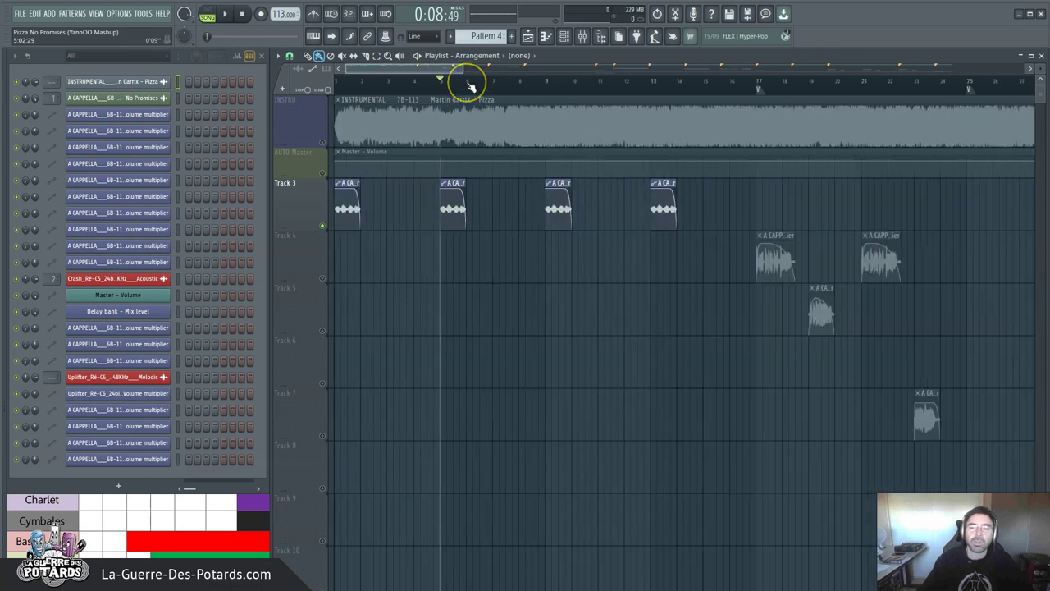
scroll(470, 82, down, 5)
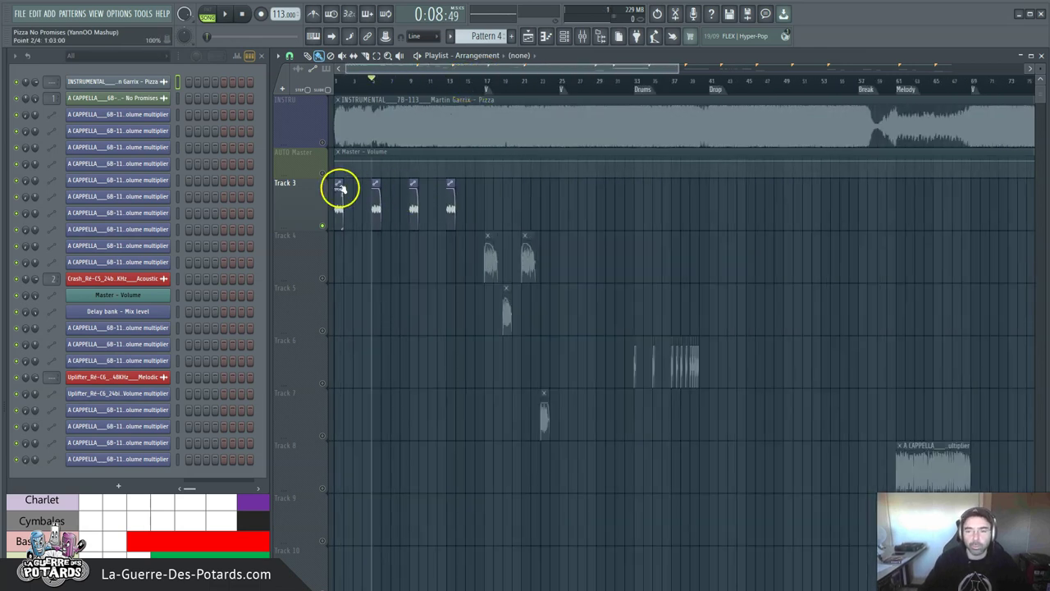
scroll(411, 84, down, 4)
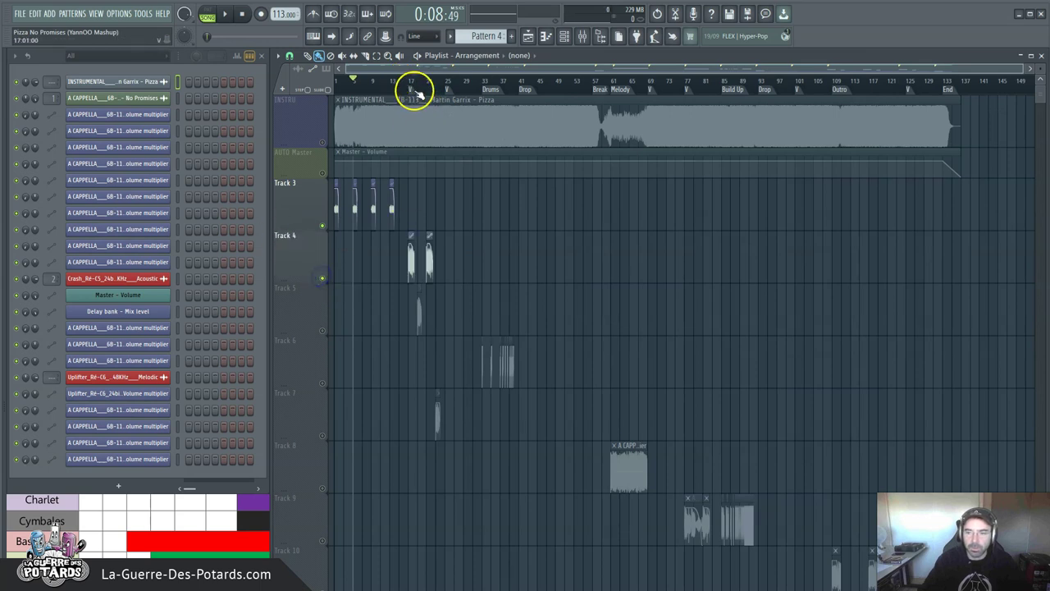
scroll(404, 85, up, 8)
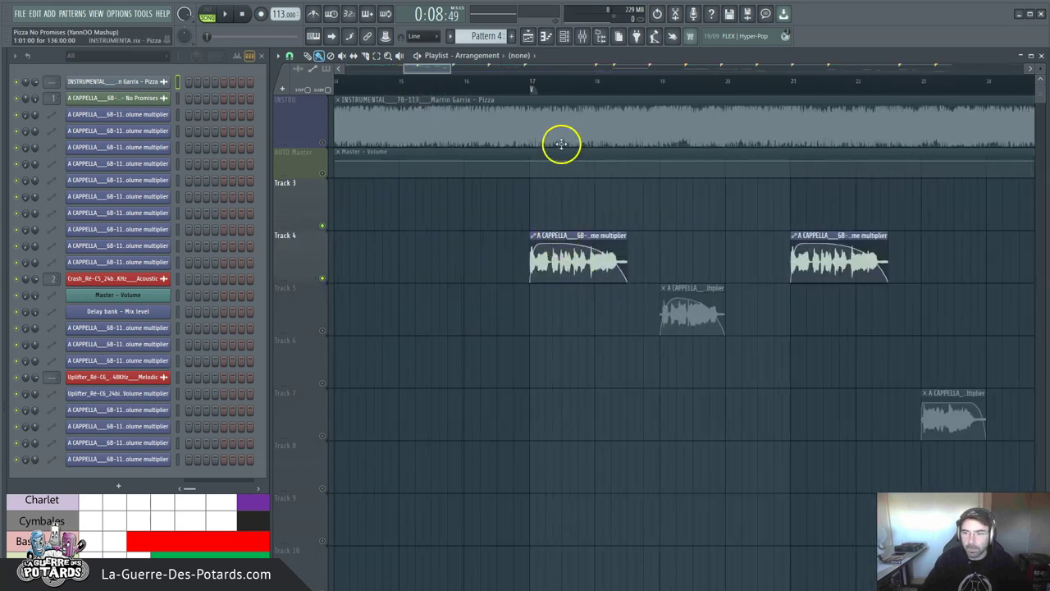
click(532, 85)
key(space)
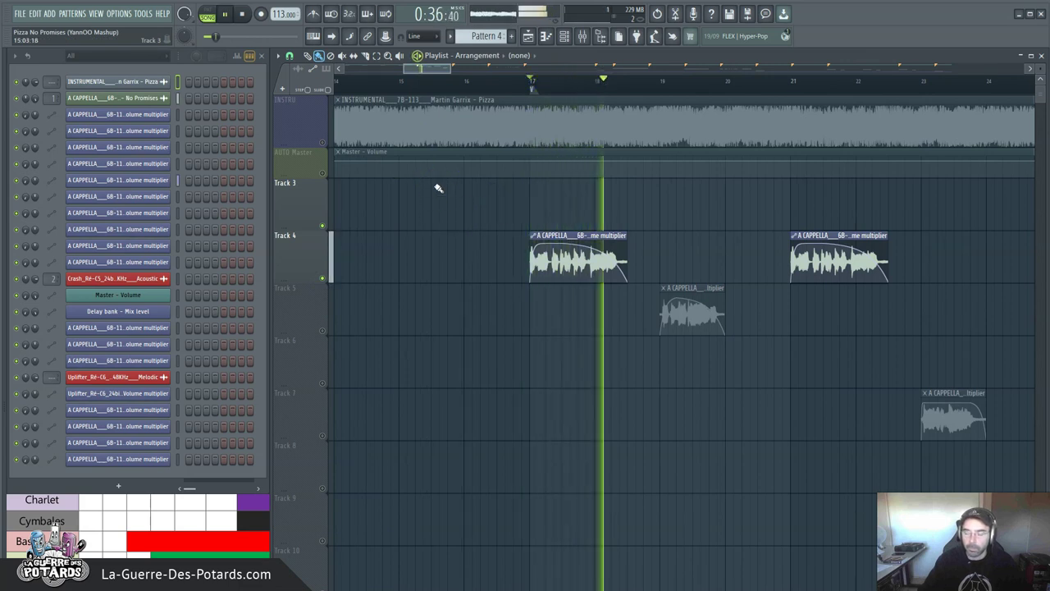
click(732, 211)
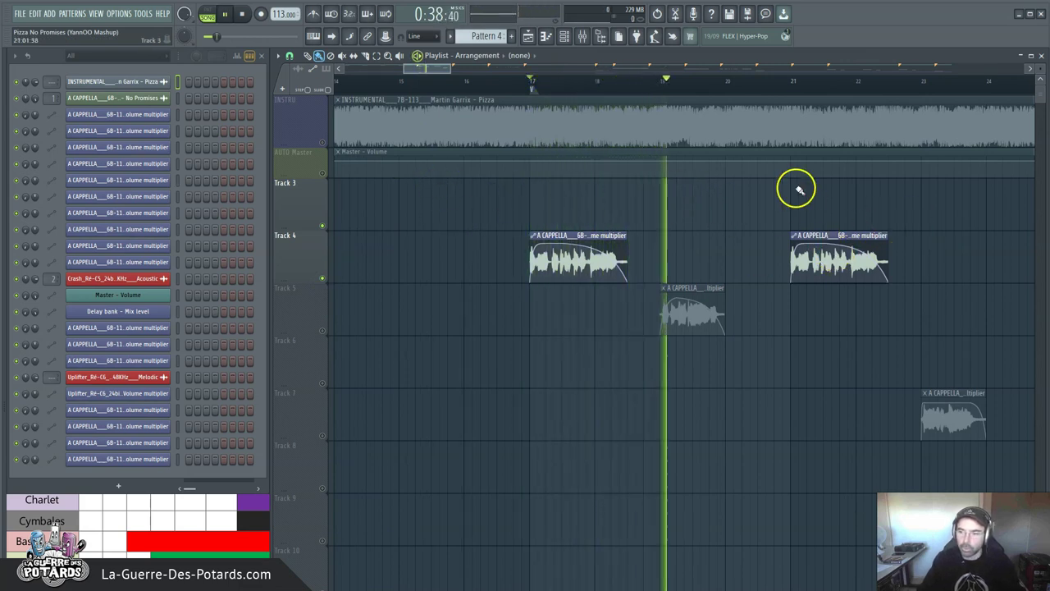
Inspect the effects on the a cappella channel in the mixer, stopping playback and closing the mixer when done
key(F9)
click(480, 381)
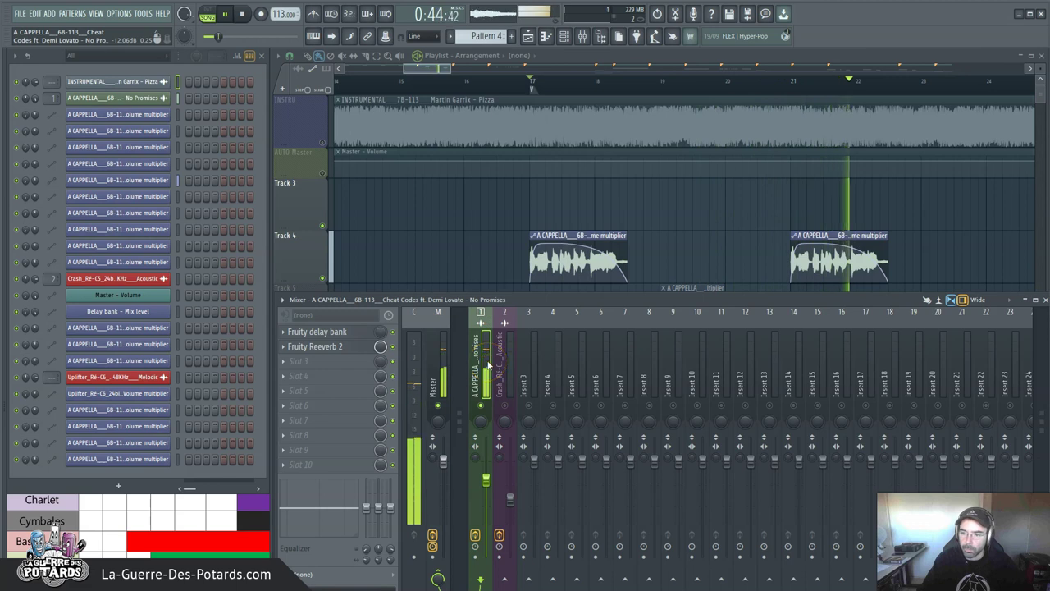
key(space)
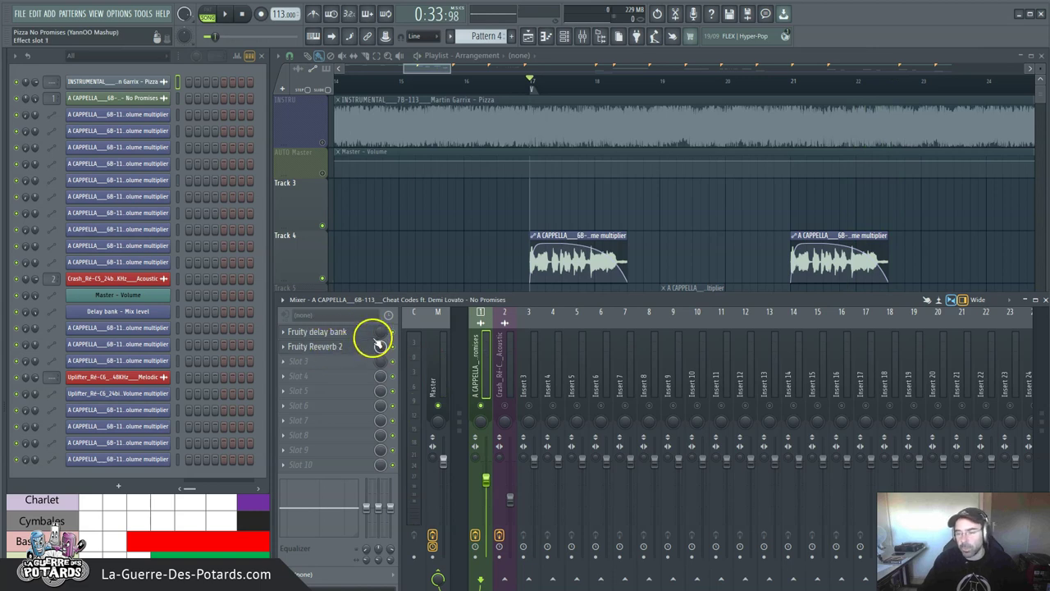
key(F9)
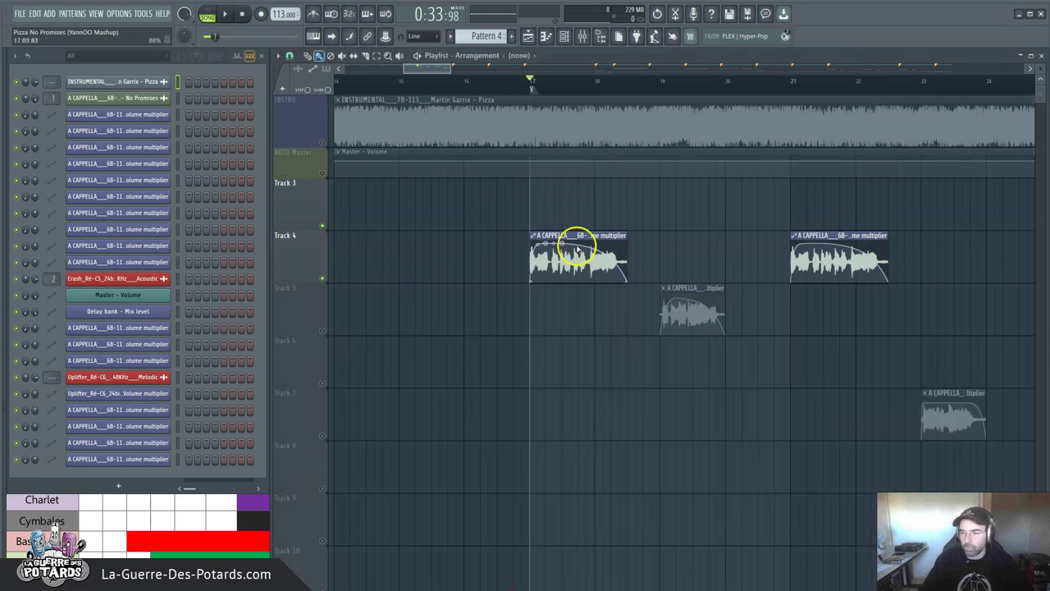
drag(546, 248, 607, 259)
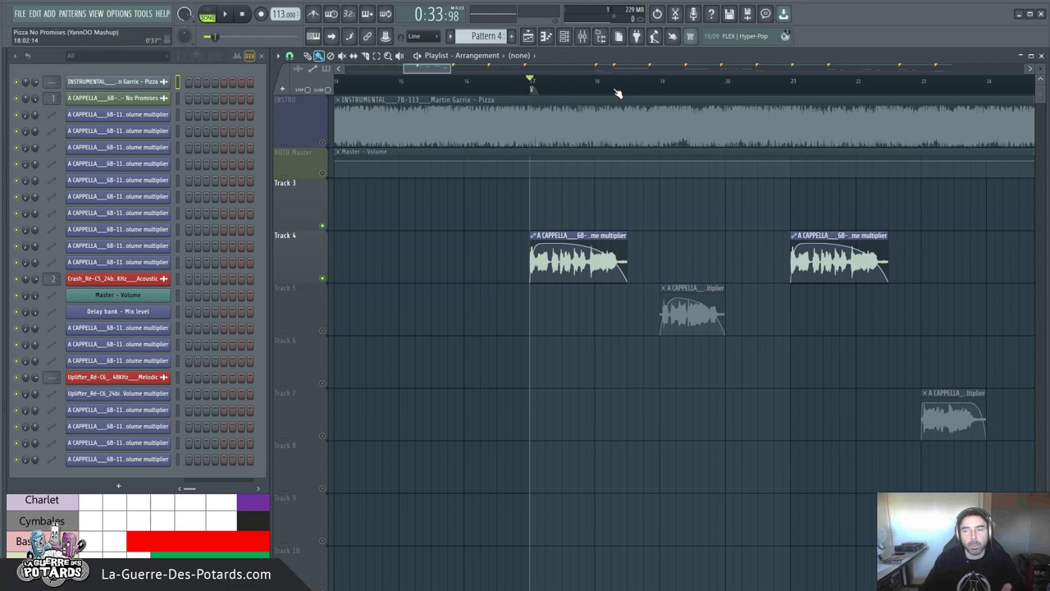
scroll(620, 85, down, 10)
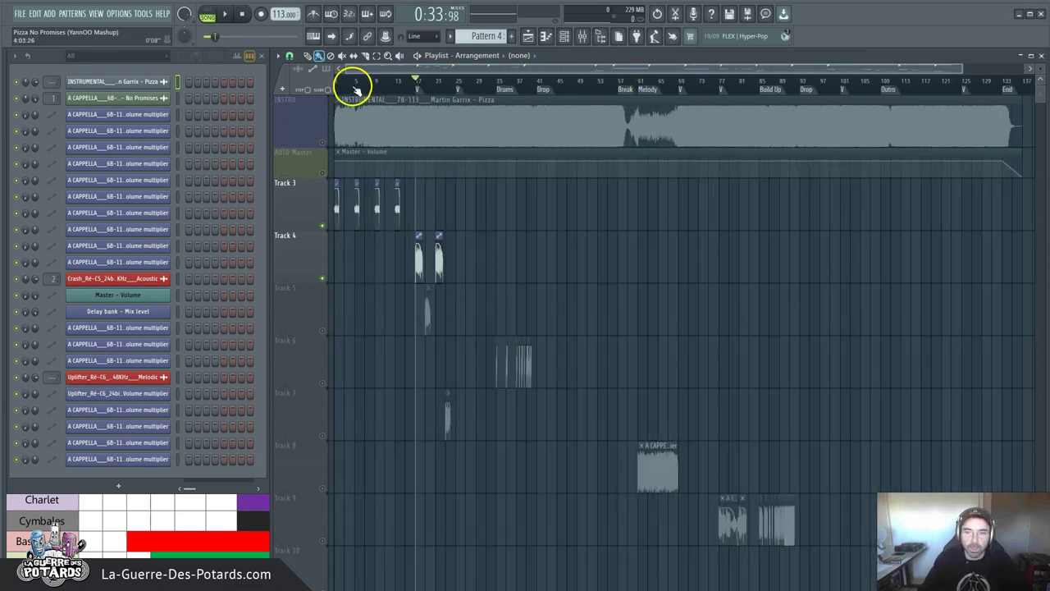
scroll(441, 94, up, 3)
scroll(485, 89, down, 3)
scroll(489, 93, up, 1)
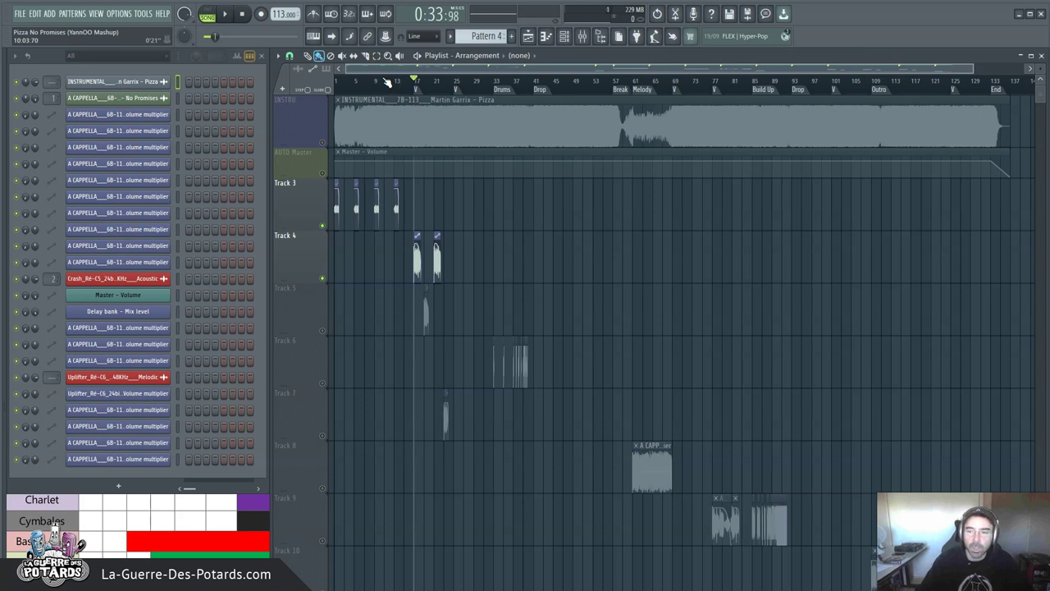
Unmute Track 5 and play its a cappella clip from bar 19, stopping before the clip ends
scroll(424, 86, up, 10)
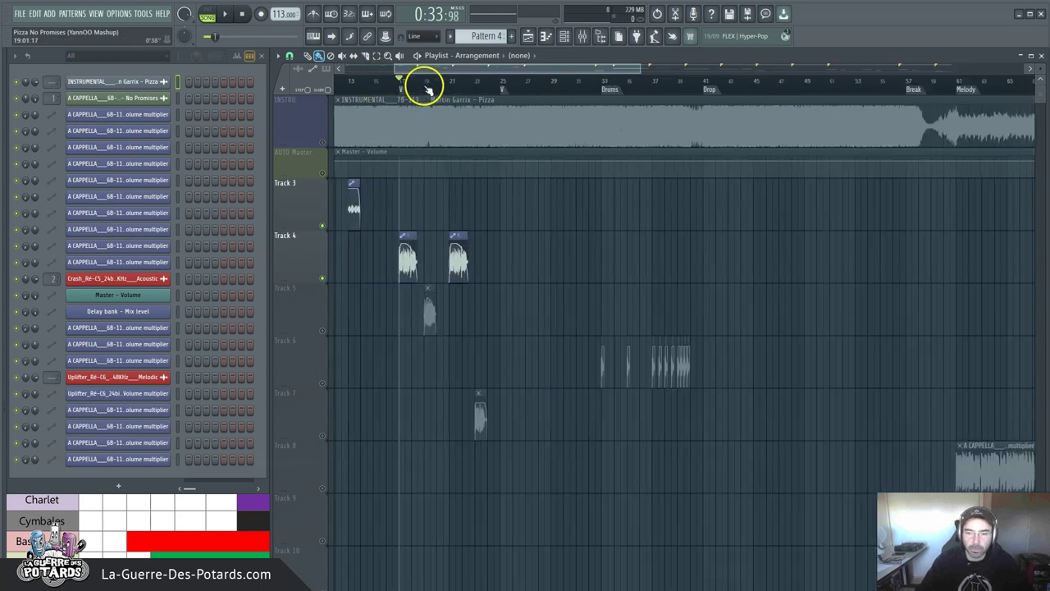
click(323, 331)
click(472, 79)
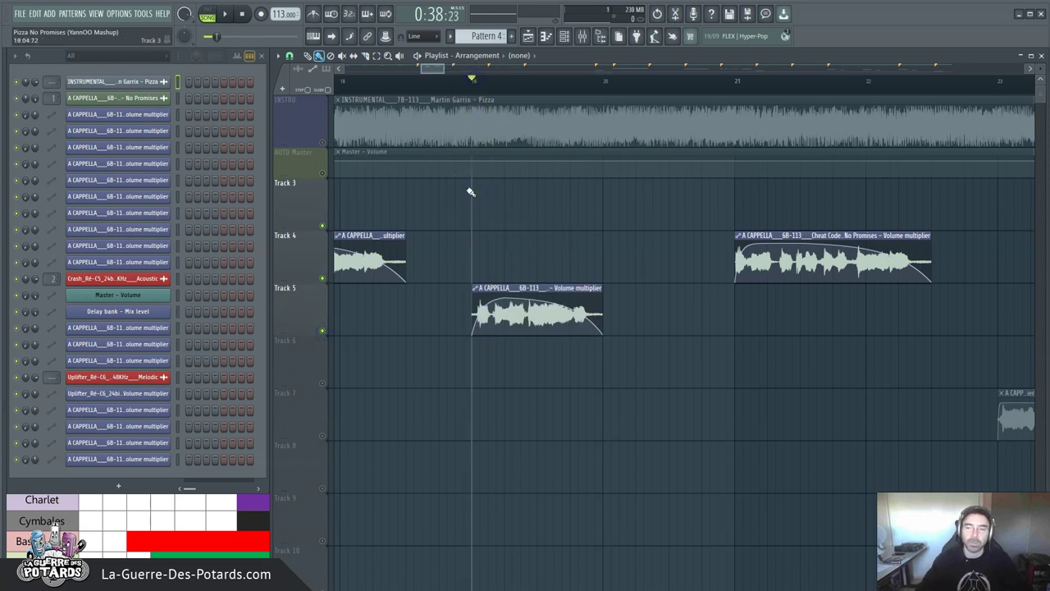
key(space)
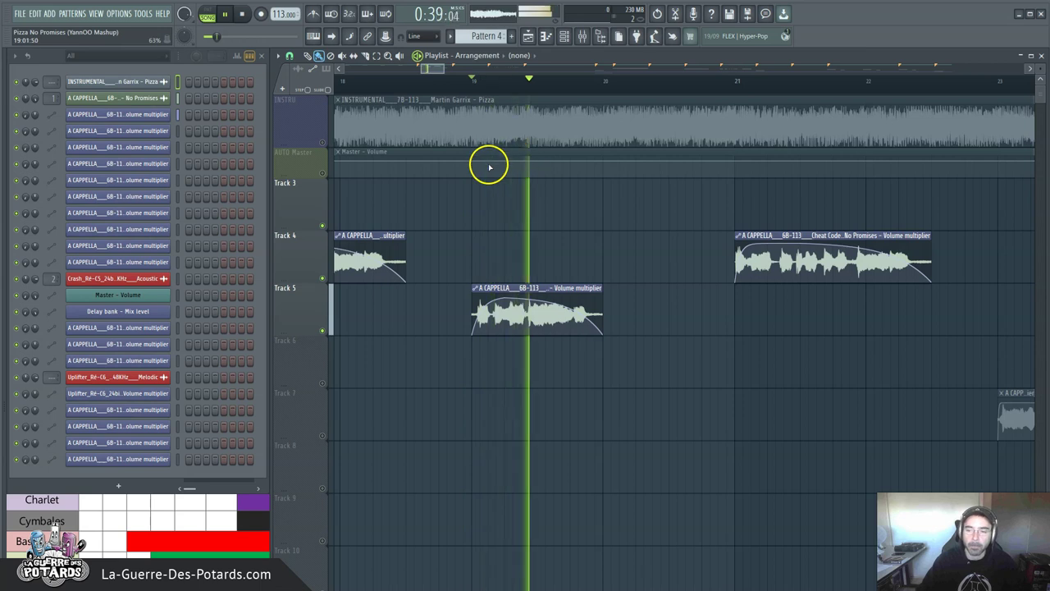
key(space)
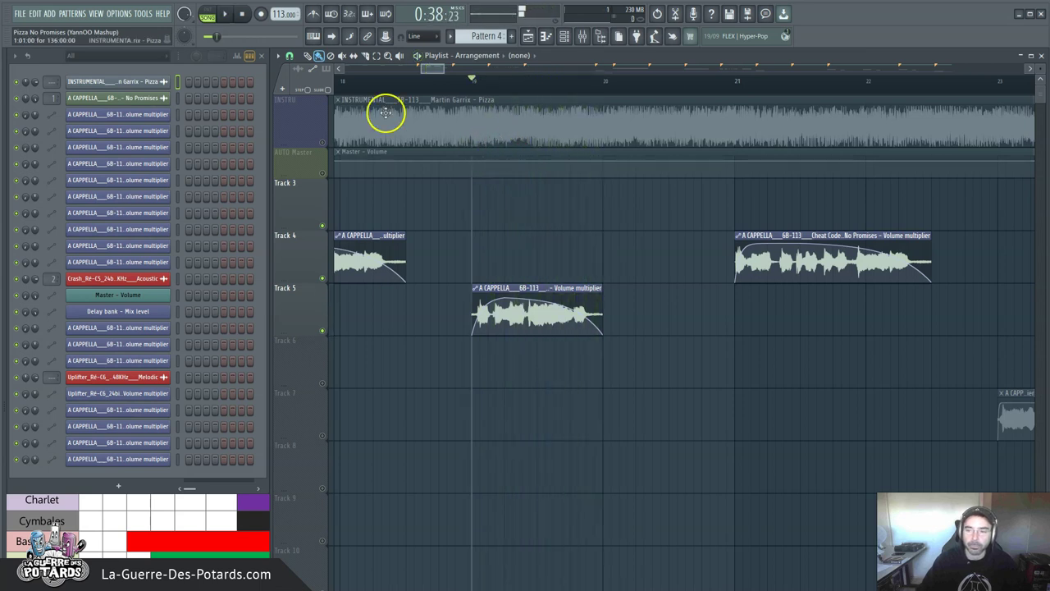
Unmute the INSTRU track and play the vocals over the instrumental from bar 19
click(325, 146)
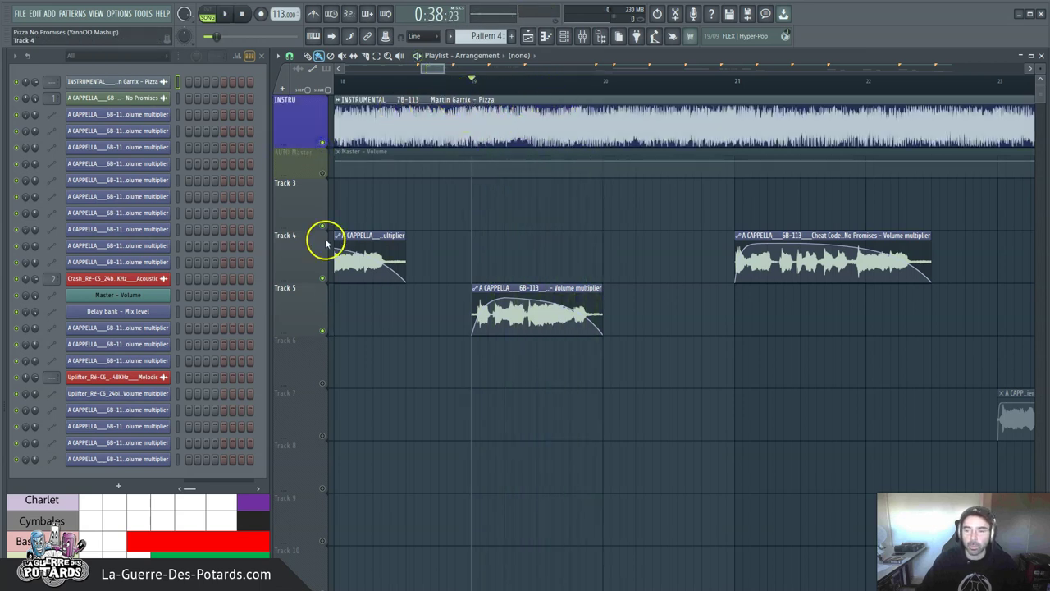
key(space)
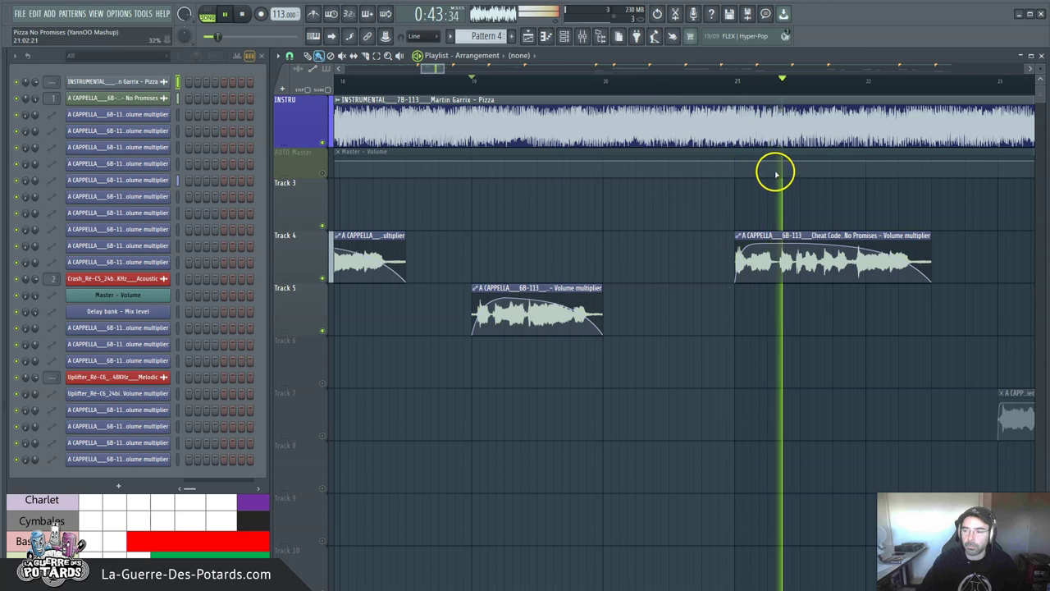
key(space)
Unmute Track 7, which holds the a cappella clip at bar 23
scroll(487, 87, down, 10)
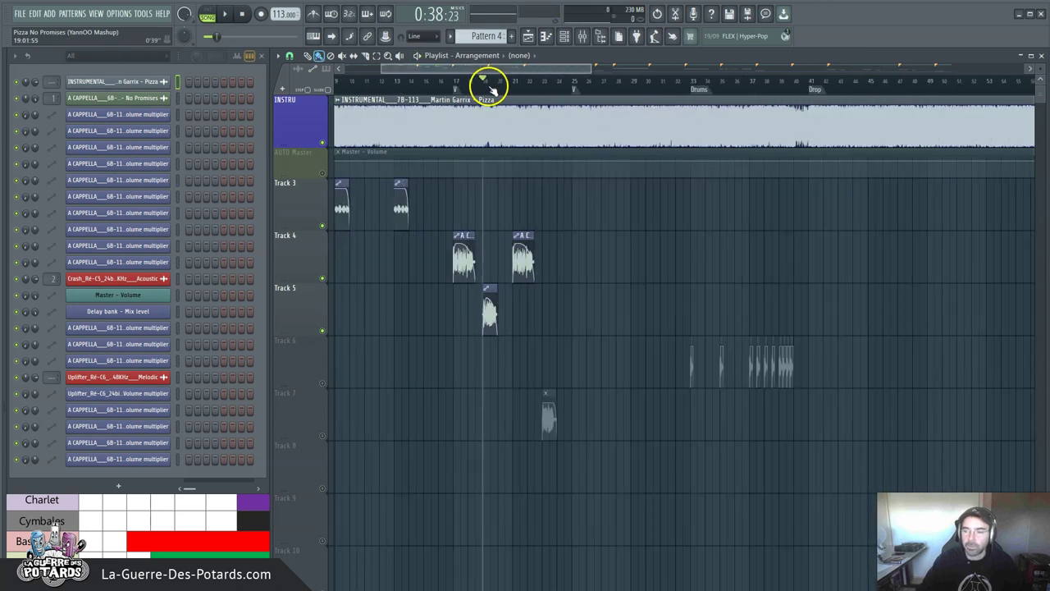
scroll(464, 87, up, 10)
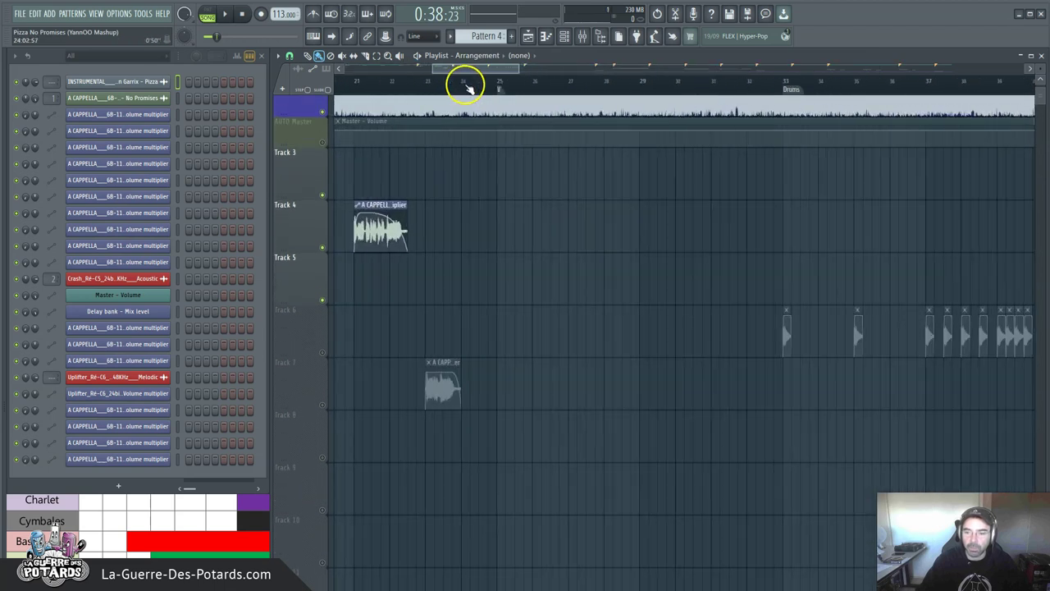
click(322, 404)
Set the playback position to bar 33 at the Drums marker and unmute Track 6
scroll(442, 80, down, 2)
scroll(447, 82, down, 4)
click(612, 84)
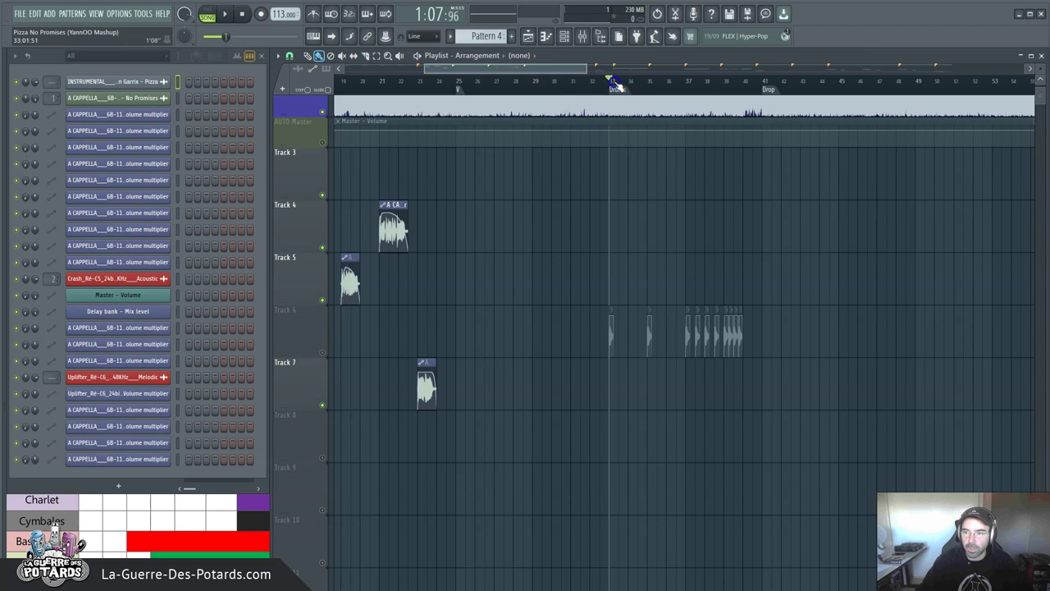
click(322, 352)
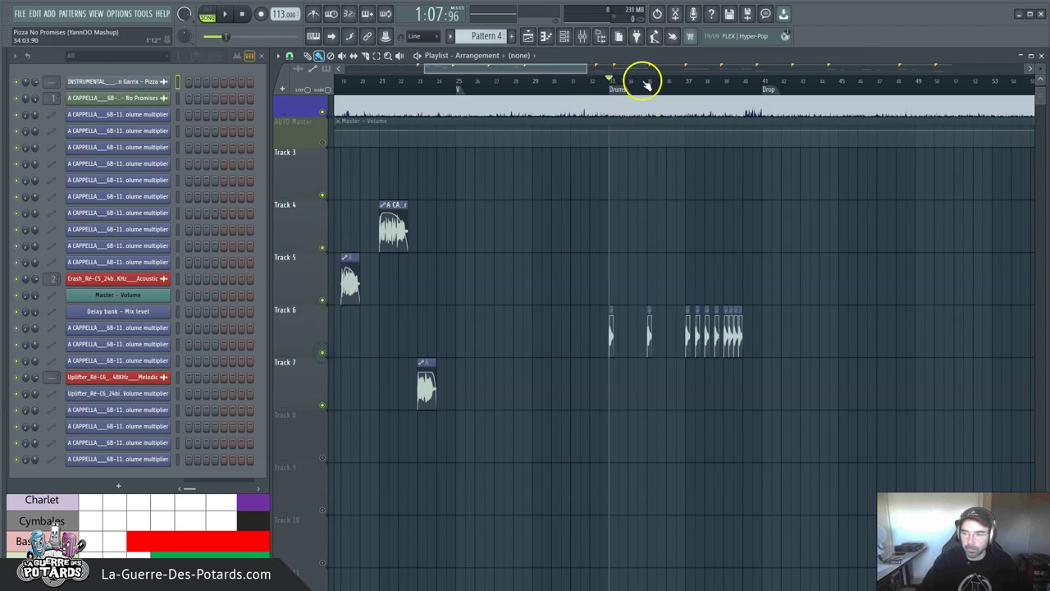
Zoom in on the first short a cappella clip on Track 6 and play it briefly from bar 33
scroll(646, 82, up, 3)
click(436, 65)
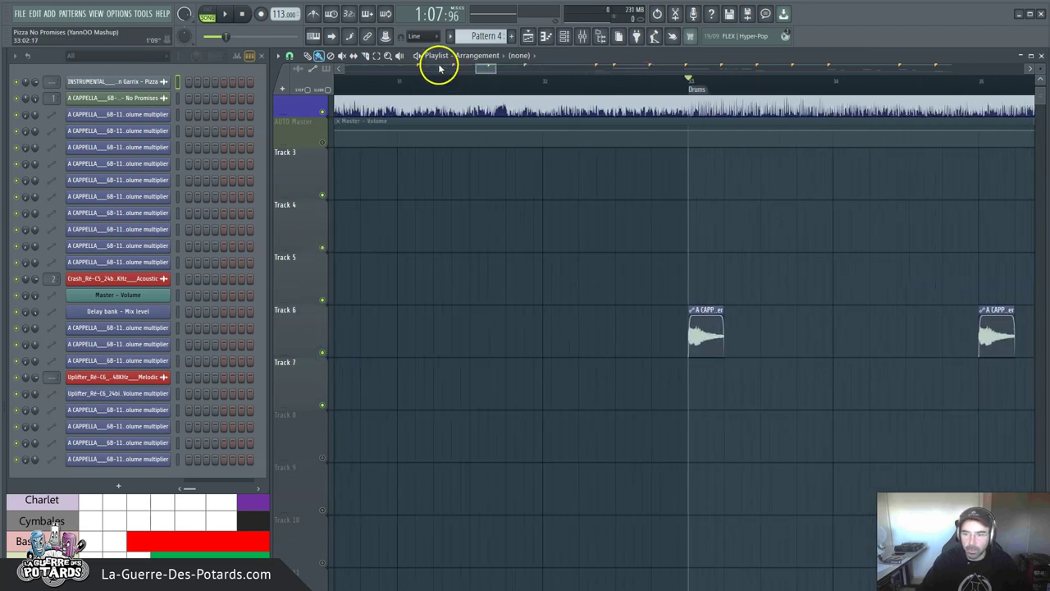
scroll(832, 75, up, 5)
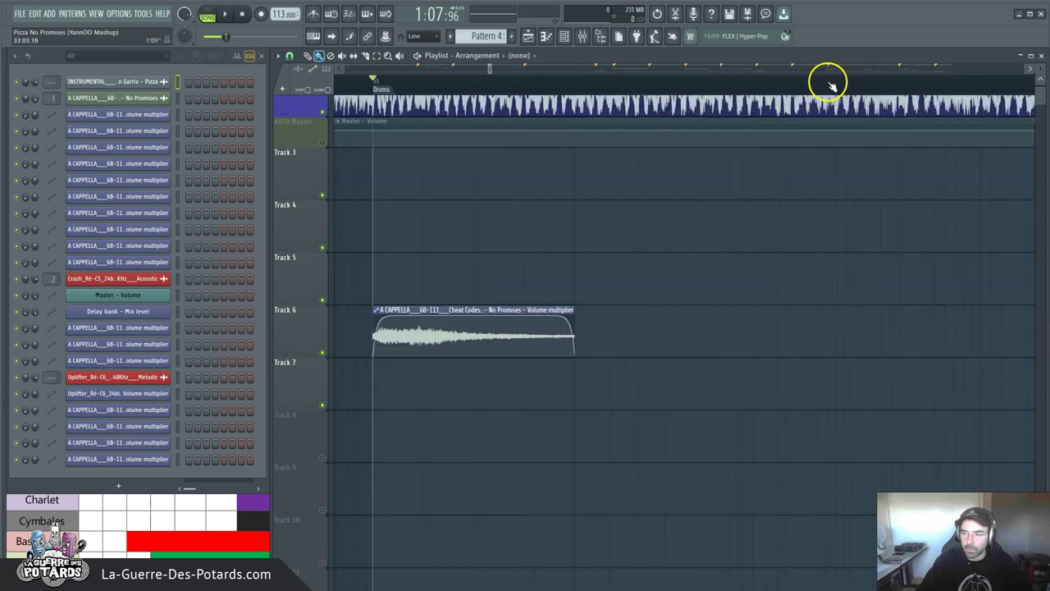
key(space)
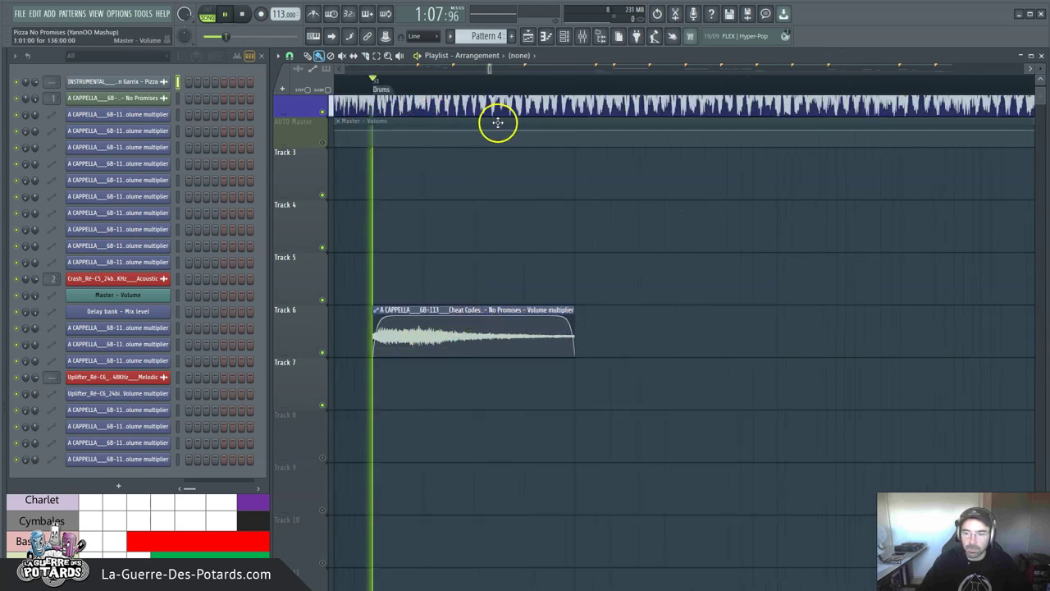
key(space)
Unmute Track 8, which holds the long a cappella clip at the Melody marker
scroll(524, 86, down, 6)
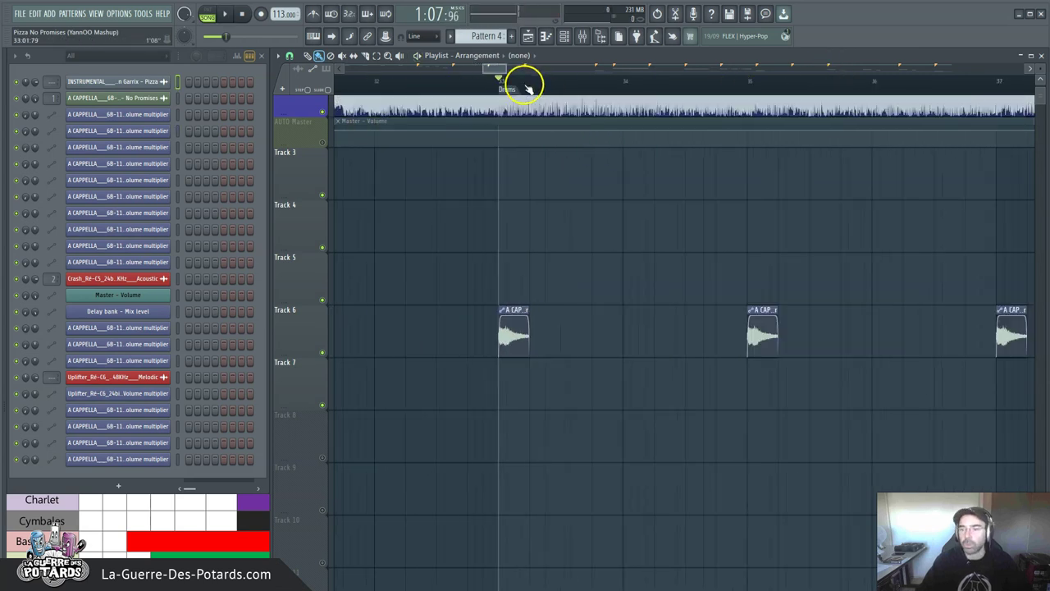
scroll(525, 86, down, 5)
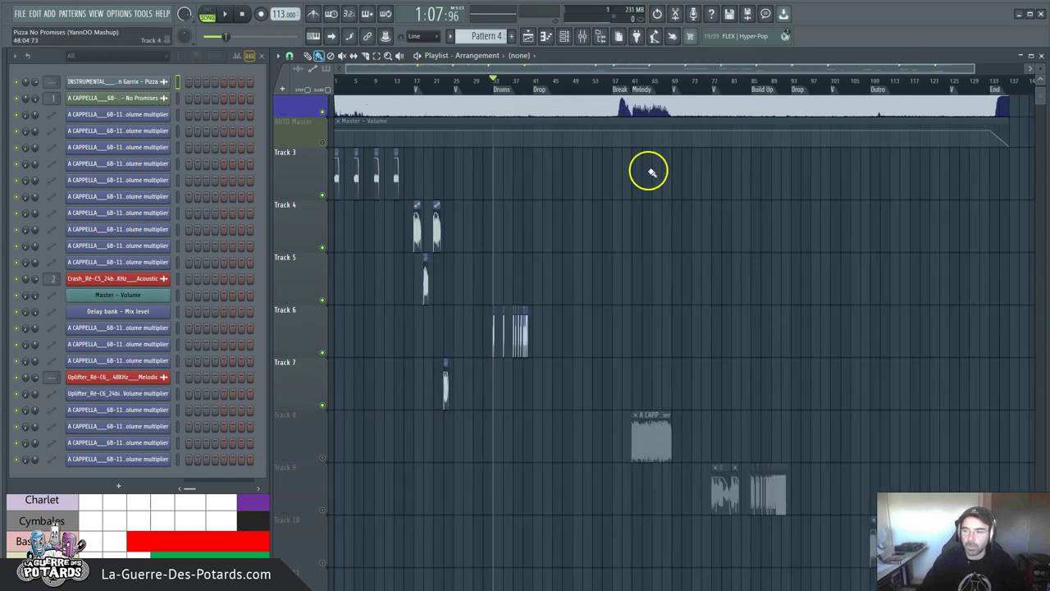
scroll(569, 172, down, 6)
scroll(492, 180, up, 3)
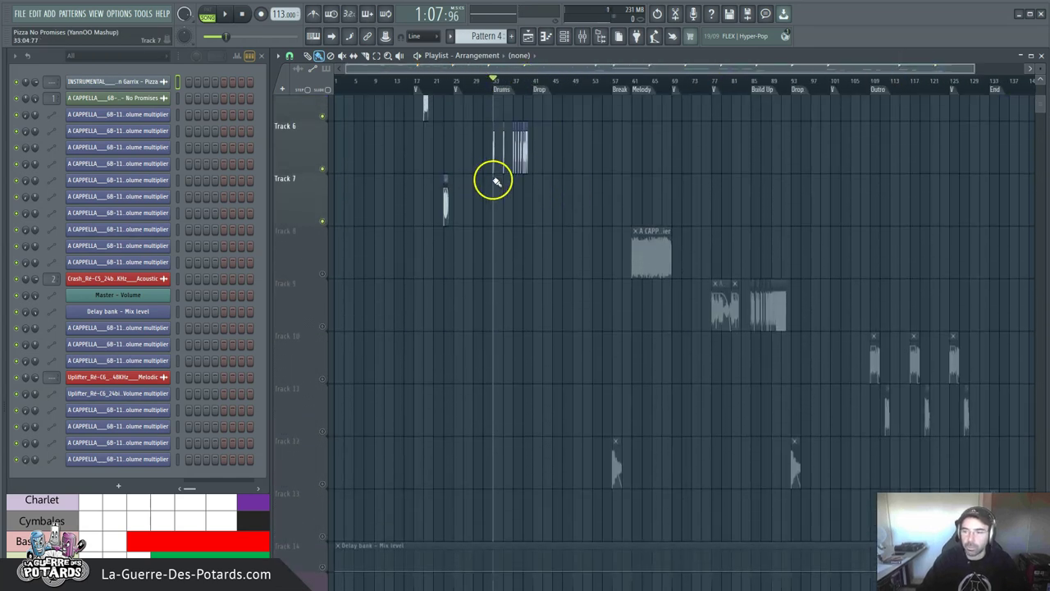
click(324, 273)
Set the playback position to bar 61, where the Melody section and the Track 8 clip start
scroll(845, 85, up, 5)
scroll(640, 82, down, 2)
drag(659, 75, 522, 82)
scroll(525, 82, up, 3)
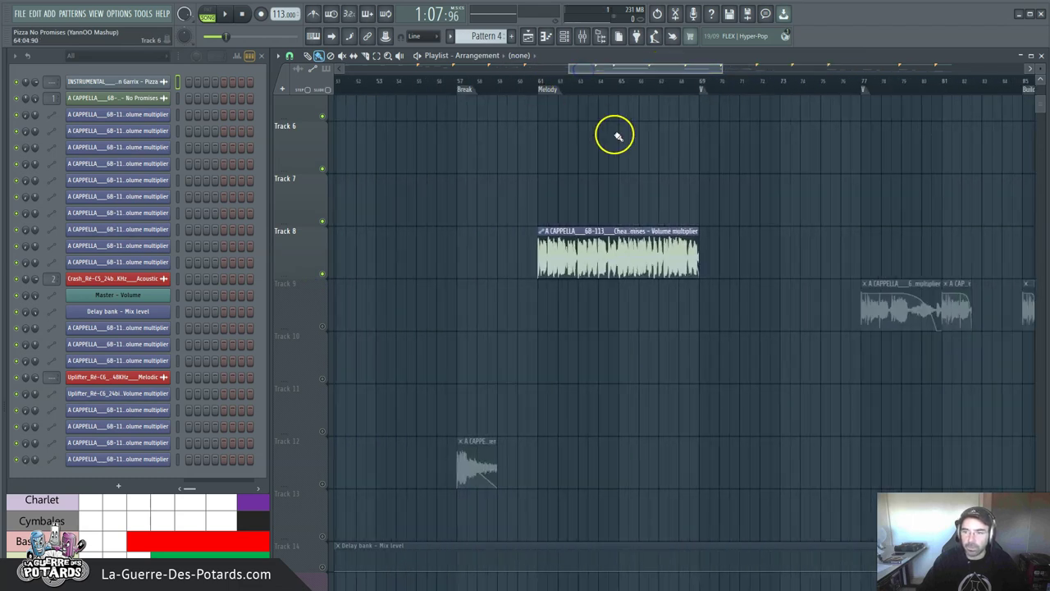
scroll(645, 194, up, 5)
click(539, 82)
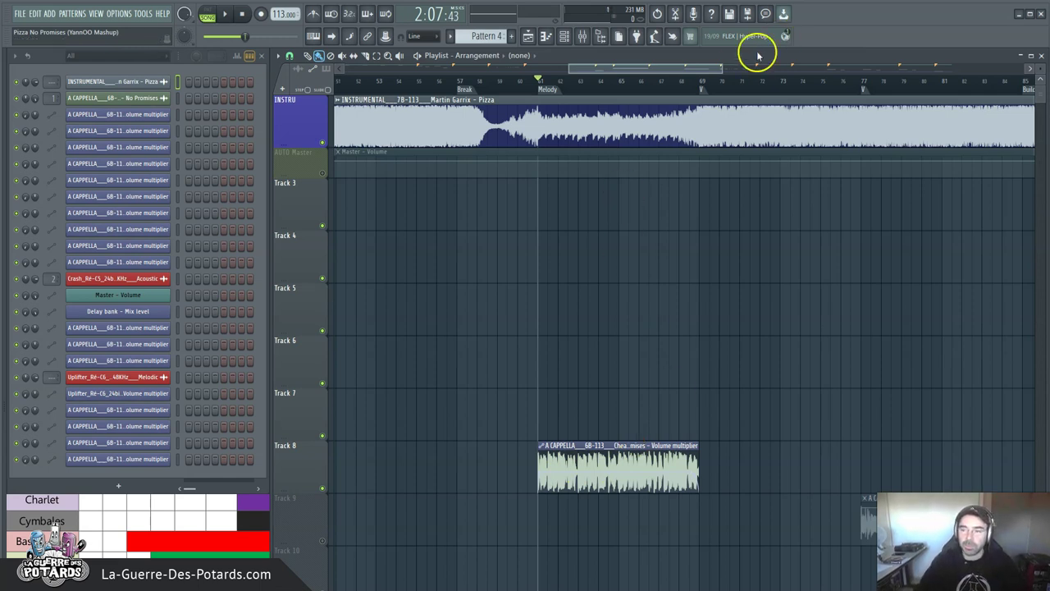
Go back to the Track 4 vocal at bar 17 for comparison, returning the playback position to bar 61
scroll(741, 82, down, 5)
scroll(741, 82, up, 2)
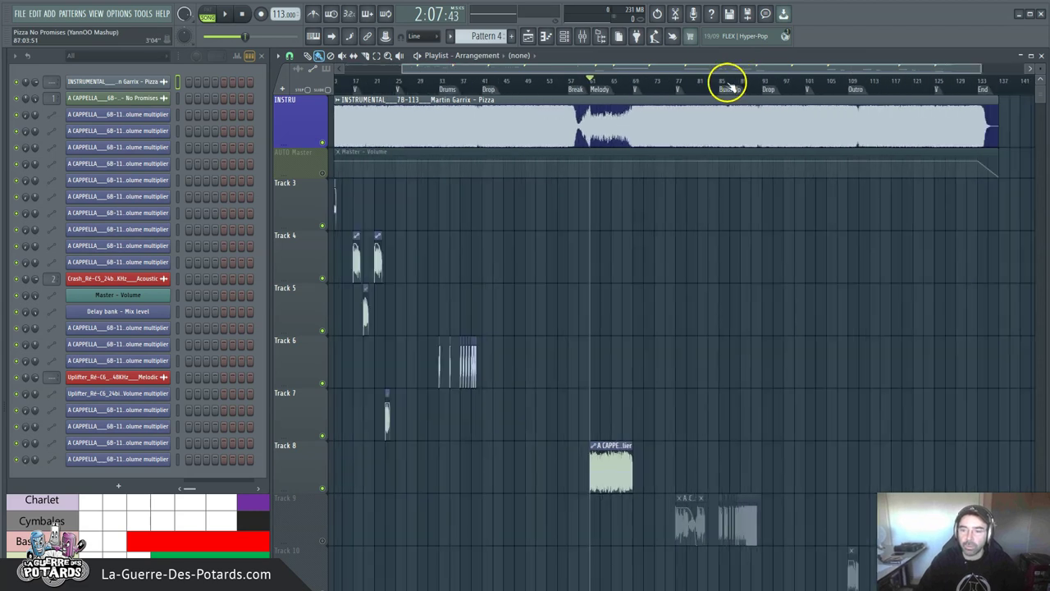
mouse_move(356, 79)
mouse_down()
mouse_move(371, 82)
mouse_move(359, 86)
mouse_up()
click(354, 251)
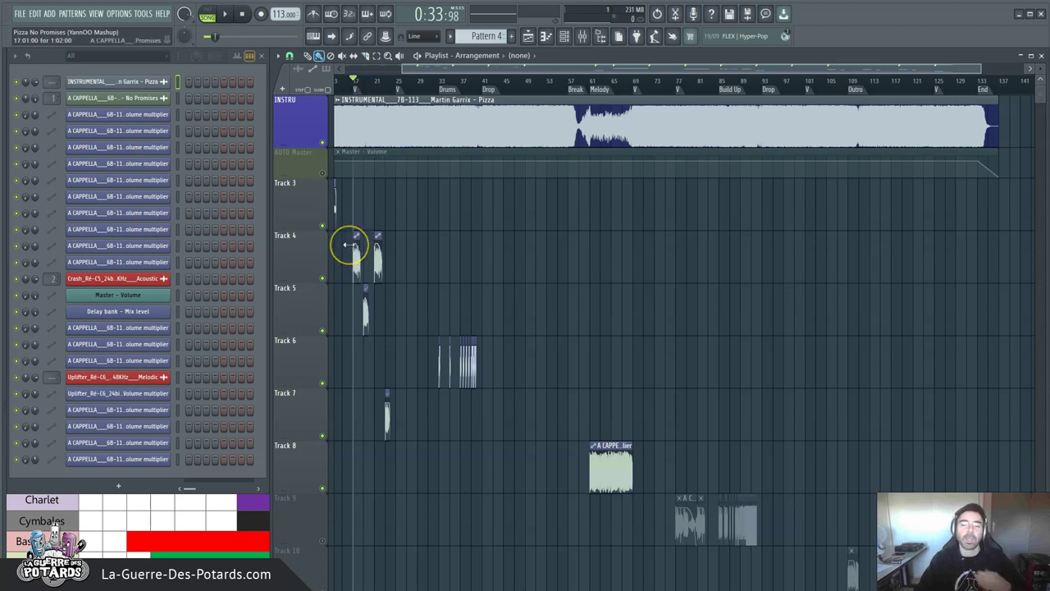
click(589, 82)
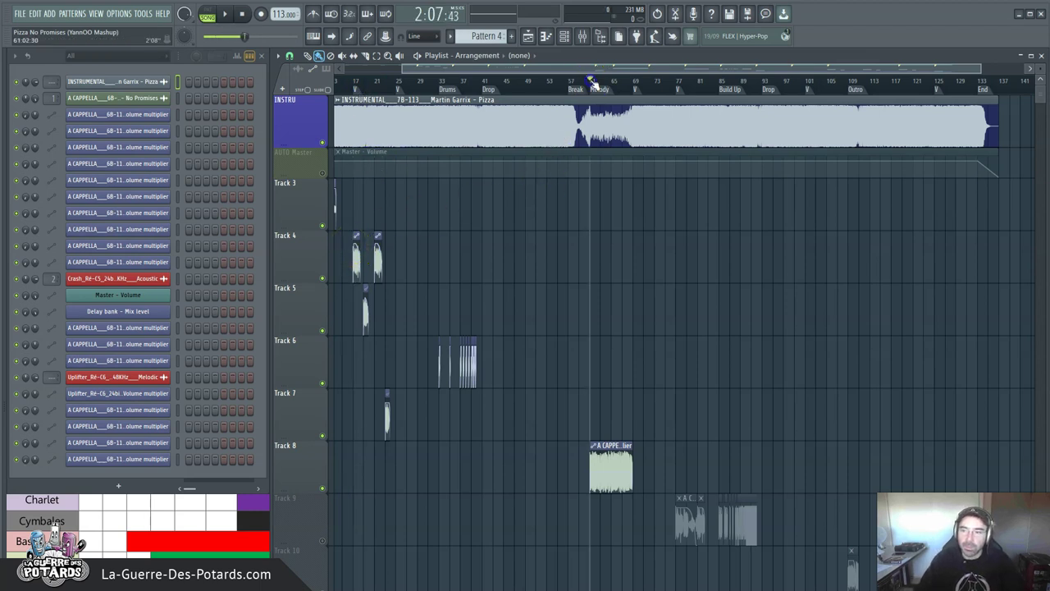
scroll(646, 86, up, 3)
scroll(646, 86, up, 2)
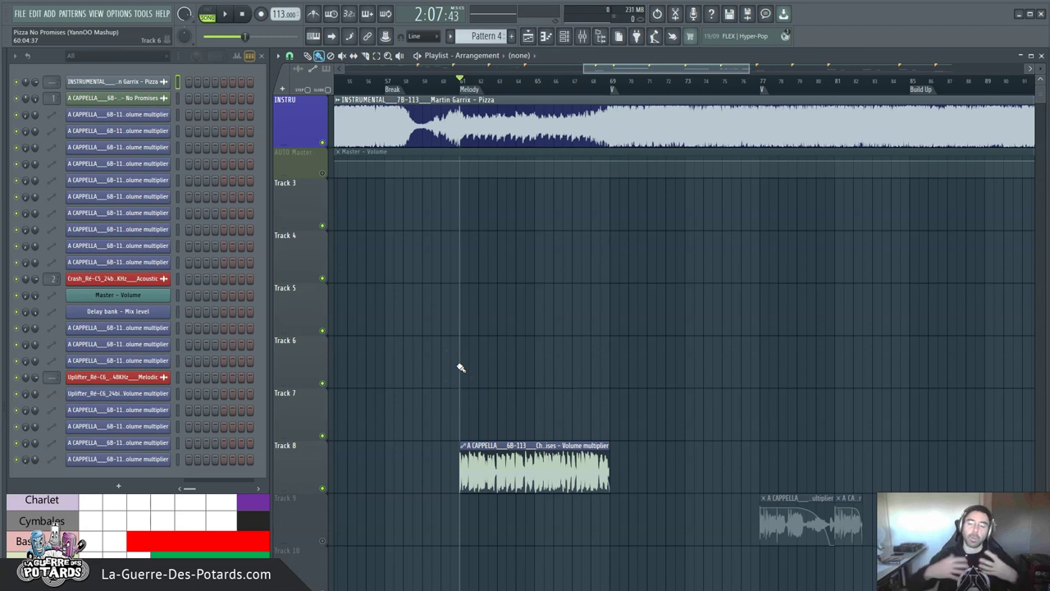
Play the Track 8 vocals over the instrumental from bar 61, checking the a cappella channel in the mixer, and stop before the clip ends
key(F9)
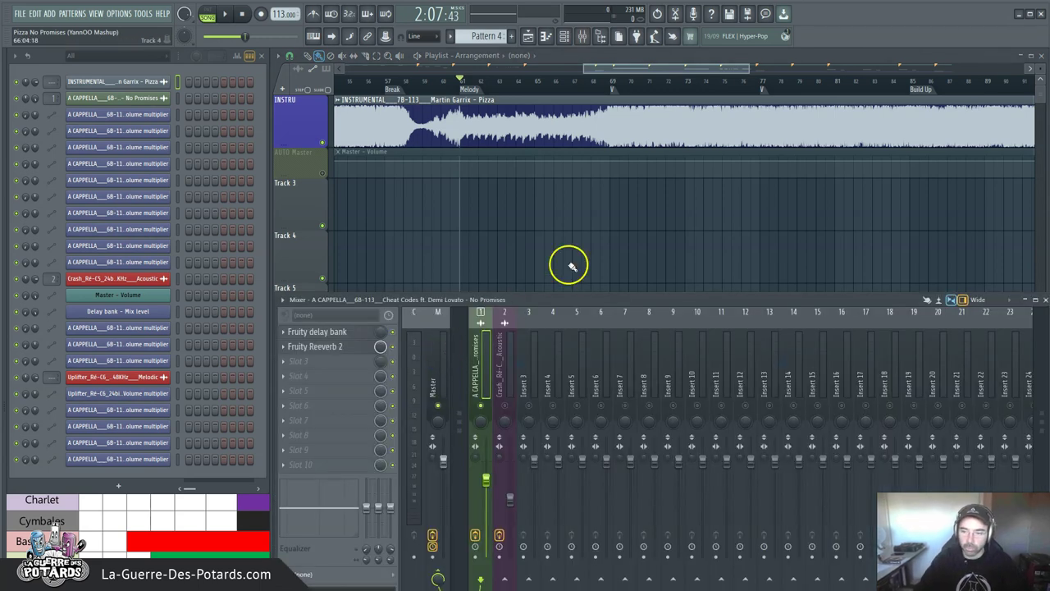
key(space)
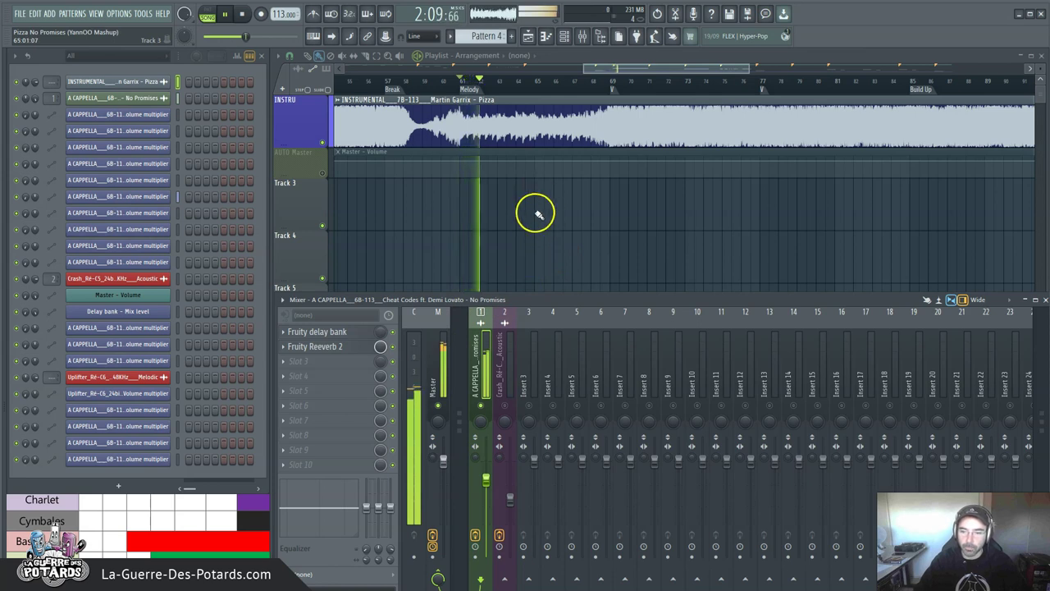
key(F9)
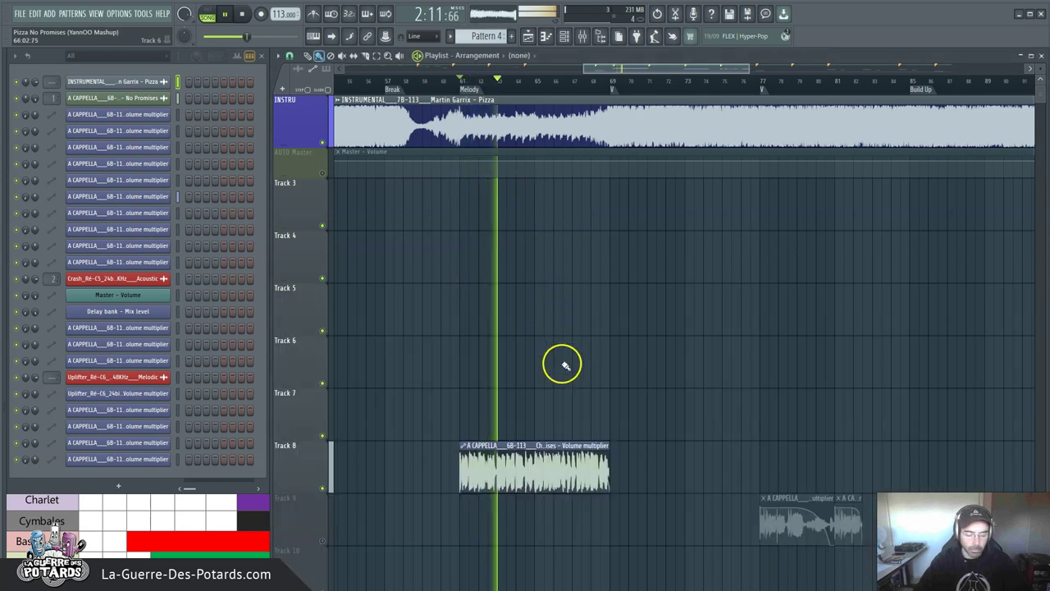
key(F9)
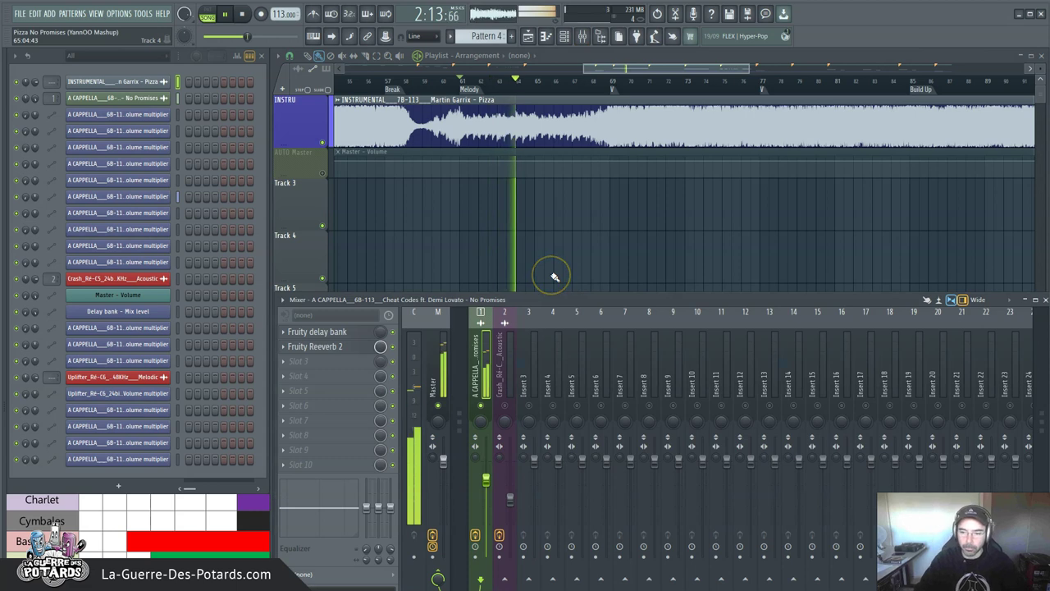
key(F9)
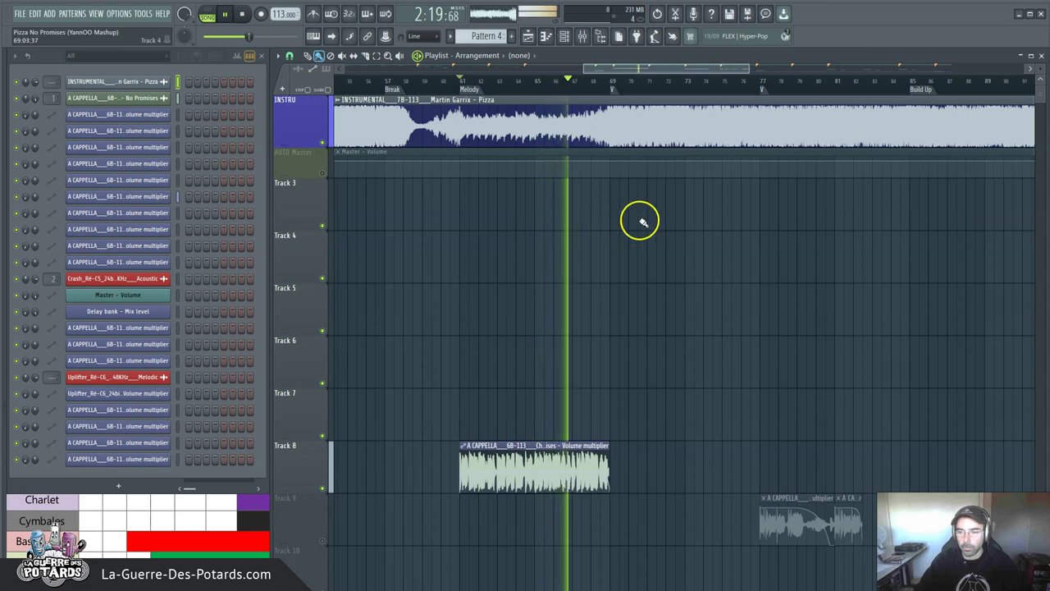
scroll(619, 94, down, 2)
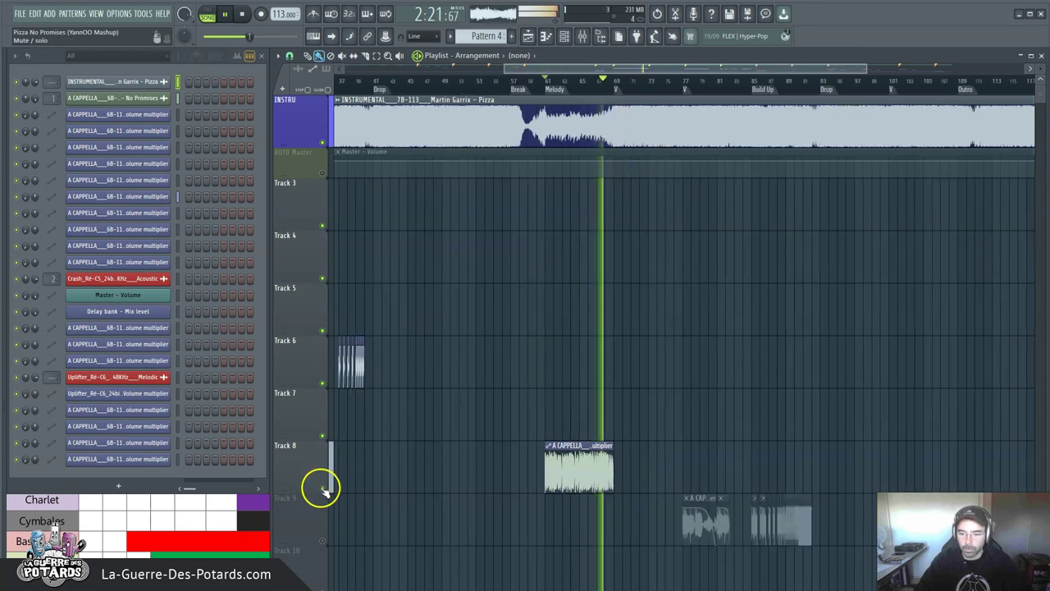
scroll(377, 460, down, 3)
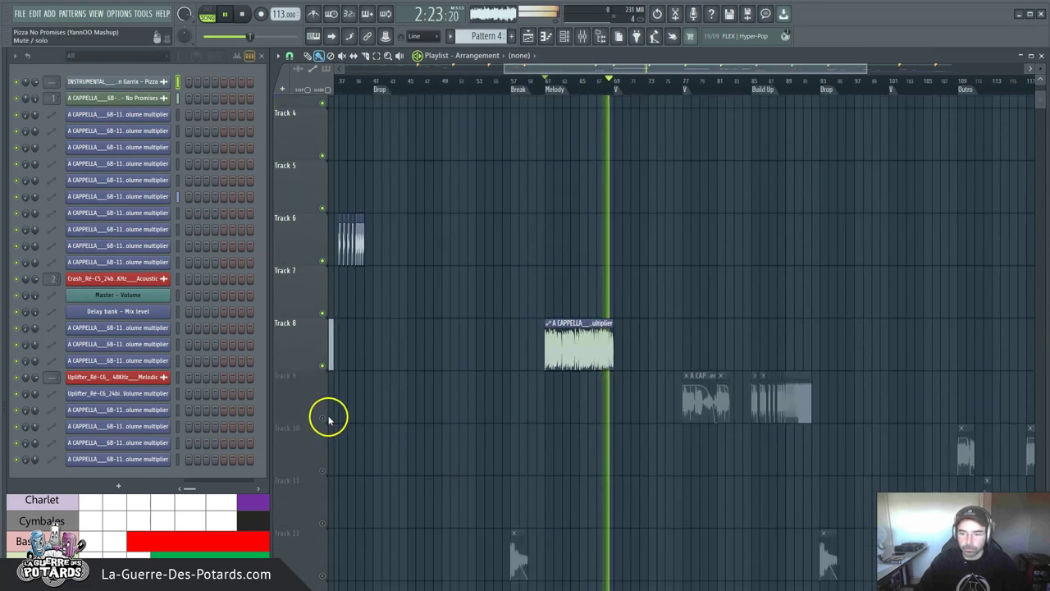
key(space)
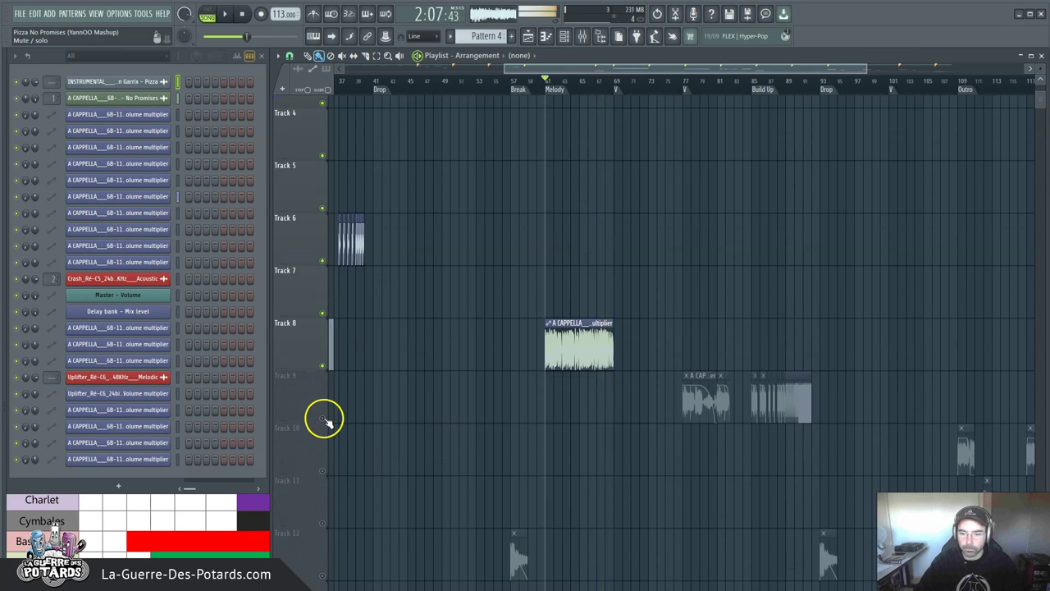
Unmute Track 9, which holds the a cappella clips at bar 77 and in the Build Up section
scroll(685, 85, down, 2)
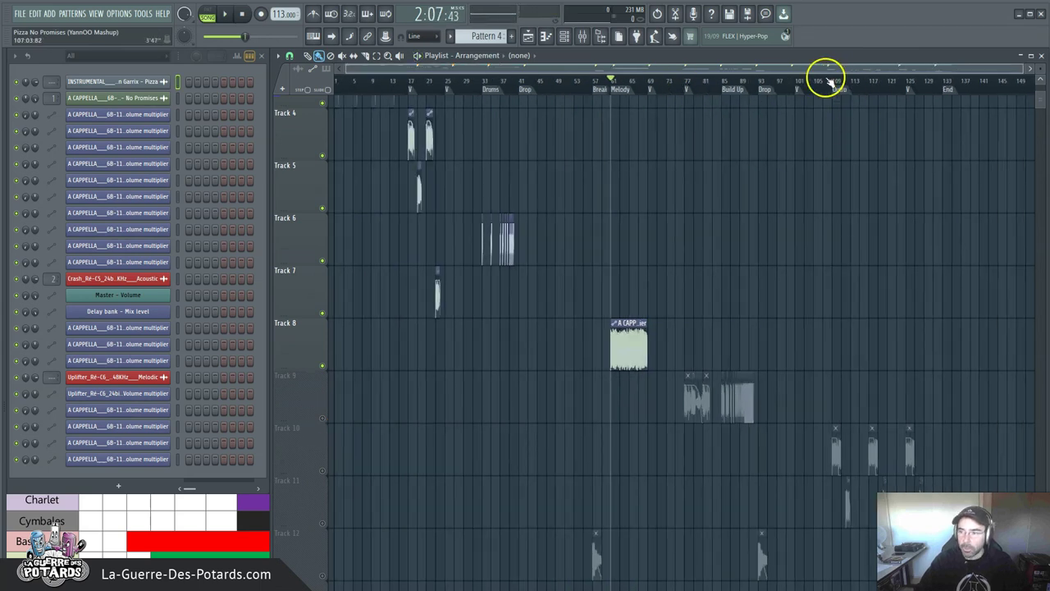
scroll(826, 82, up, 3)
scroll(520, 89, up, 2)
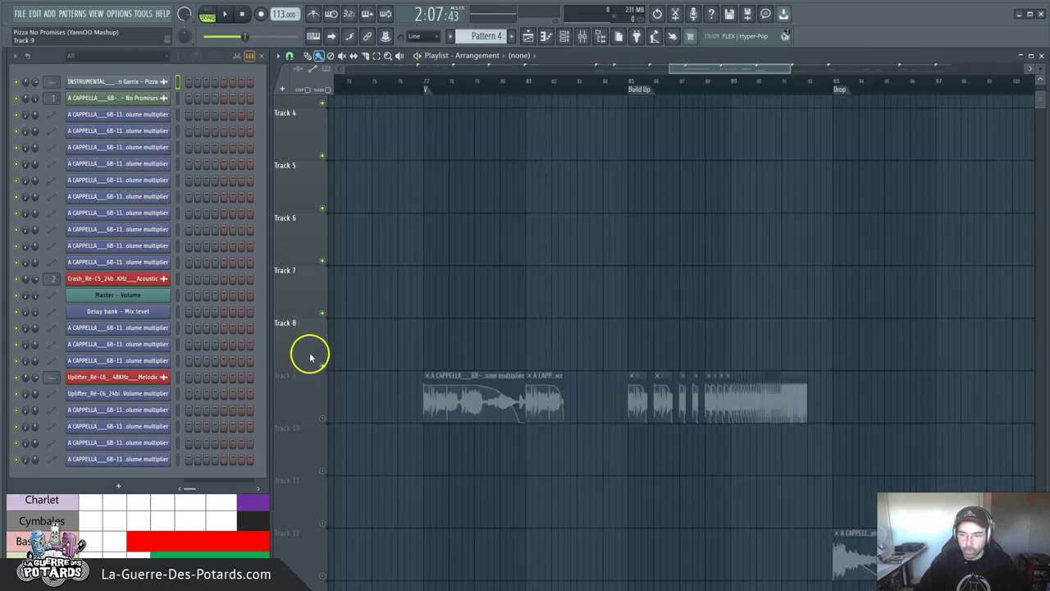
click(323, 417)
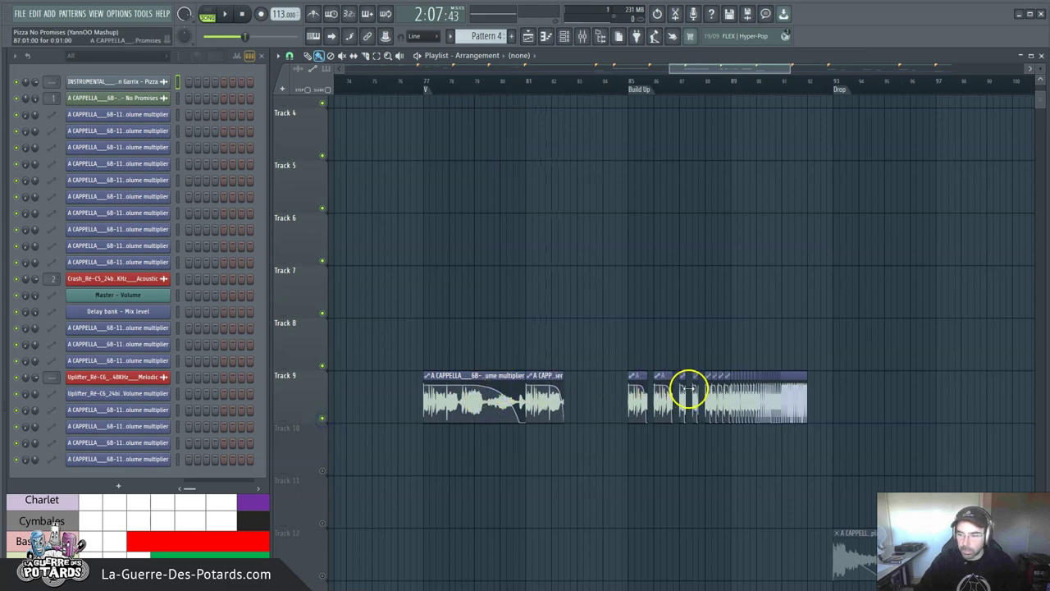
Play the Track 9 vocals over the instrumental from bar 77, stopping near bar 81
click(427, 82)
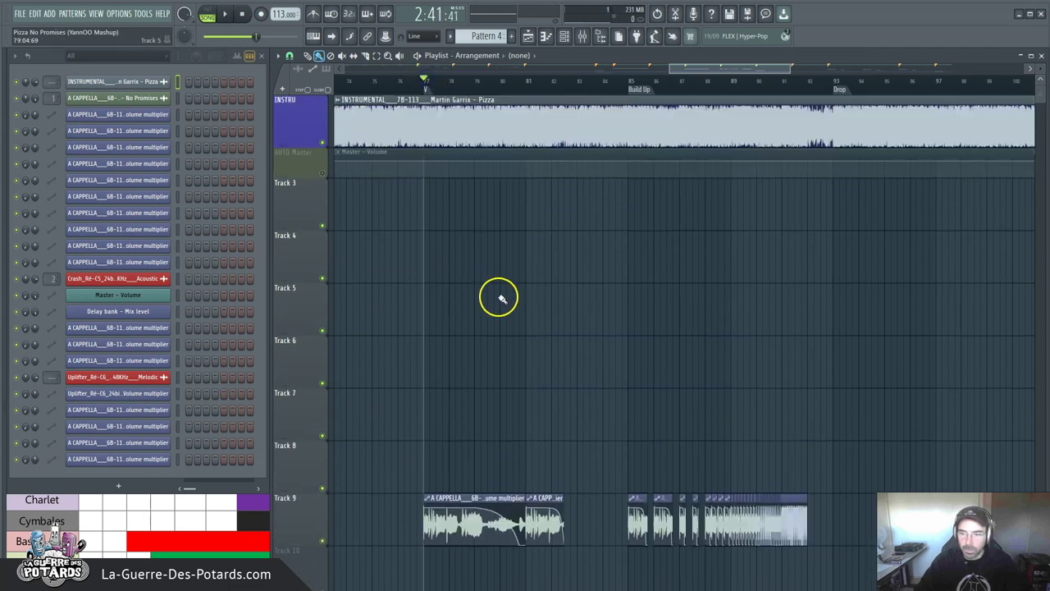
scroll(555, 218, up, 1)
key(space)
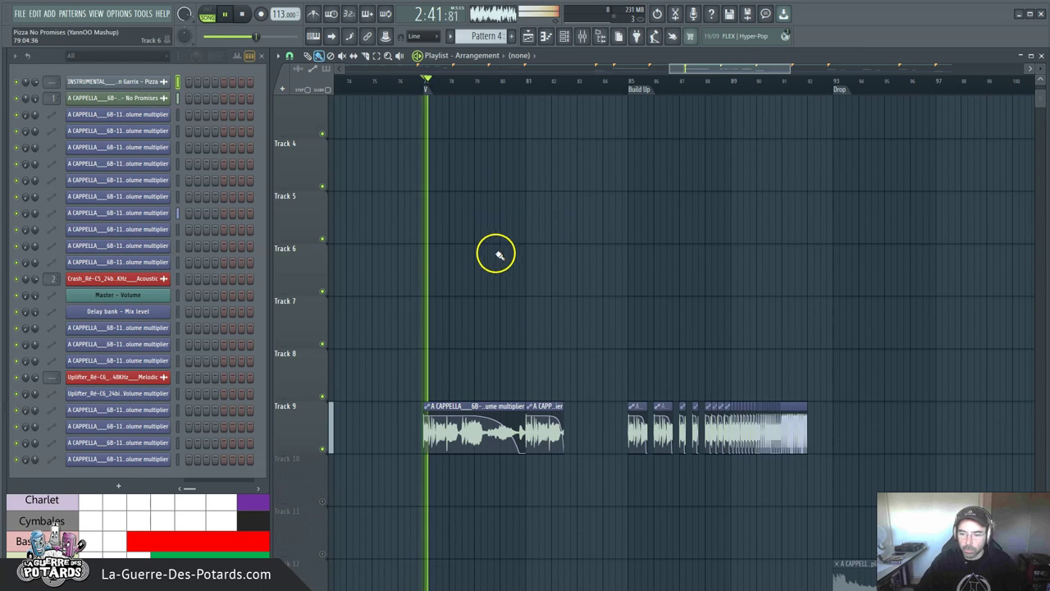
scroll(499, 225, up, 3)
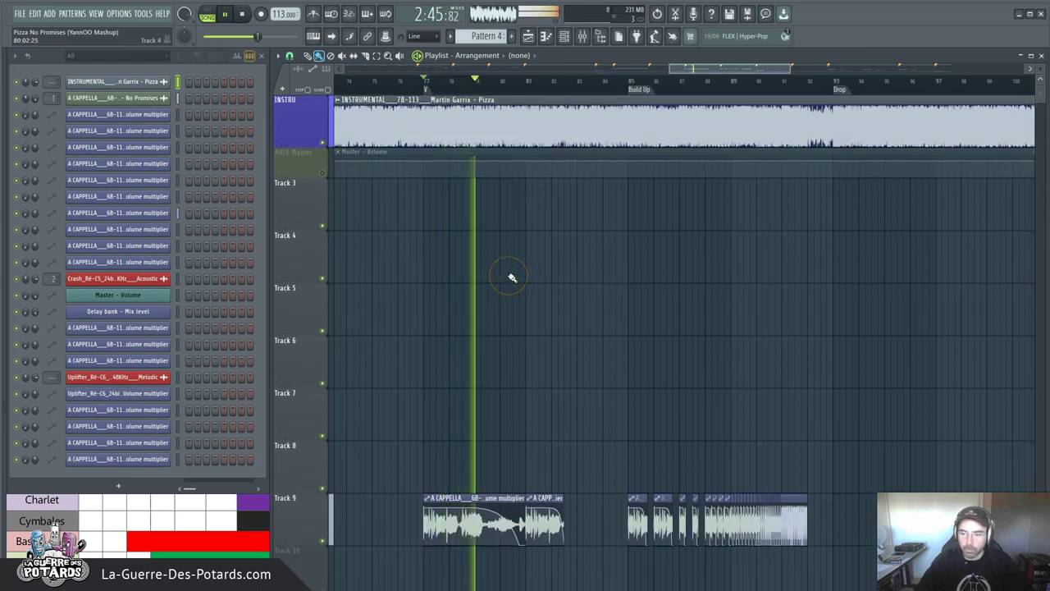
scroll(529, 264, down, 1)
scroll(532, 261, down, 1)
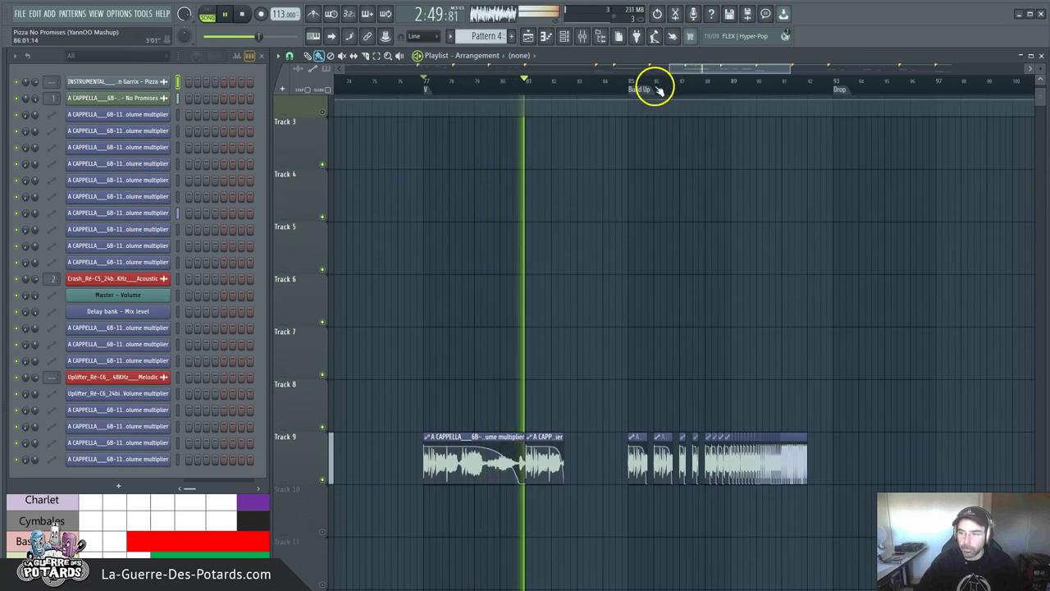
click(801, 92)
Examine how the chopped a cappella clips on Track 9 shorten through the Build Up section from bar 85 to bar 92
scroll(804, 90, up, 2)
scroll(534, 140, down, 2)
scroll(468, 169, up, 2)
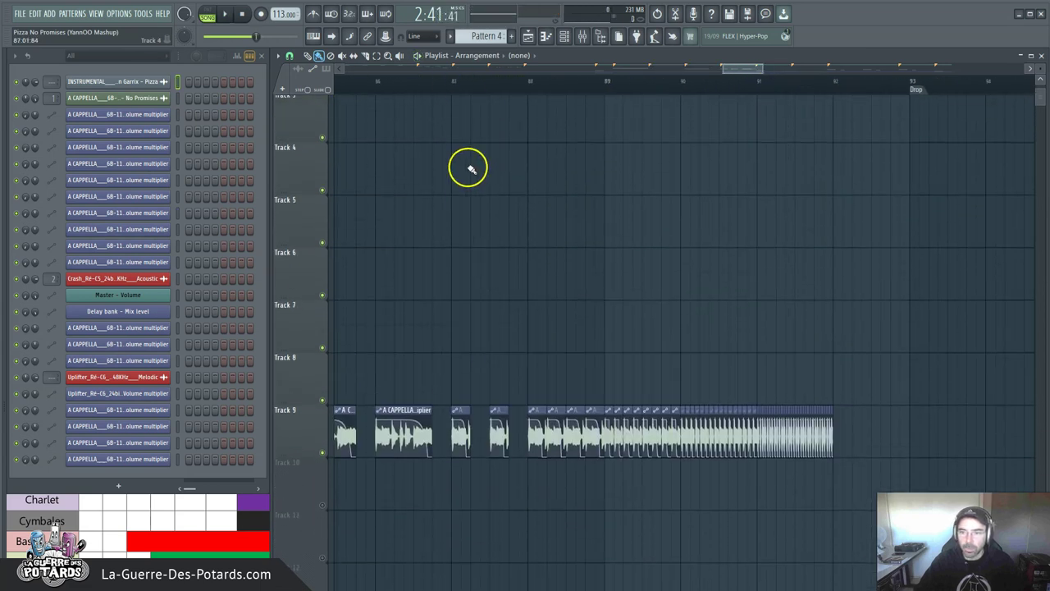
scroll(534, 84, down, 2)
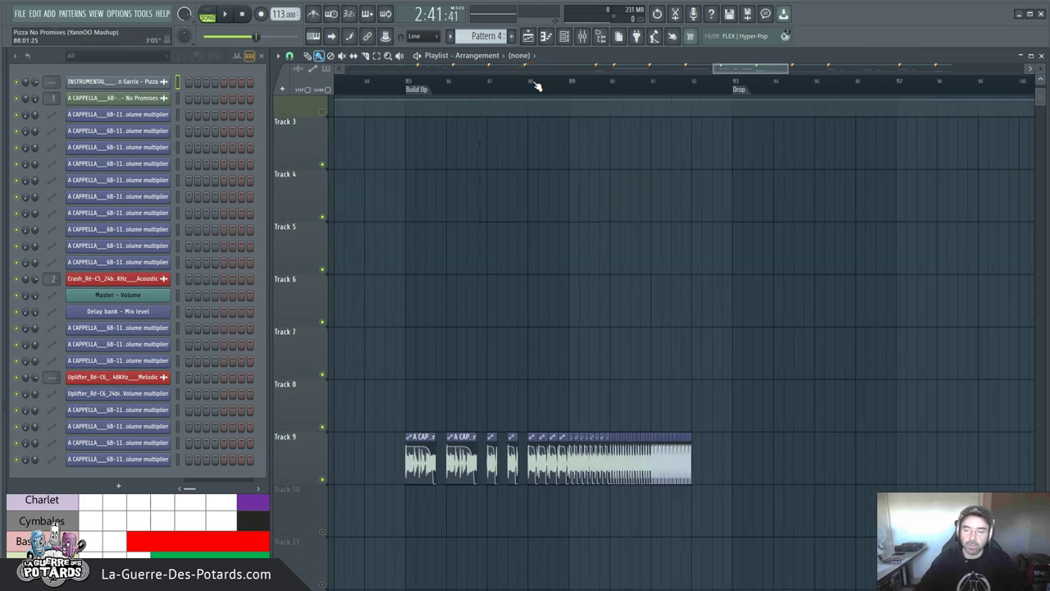
scroll(544, 82, up, 2)
scroll(434, 237, down, 3)
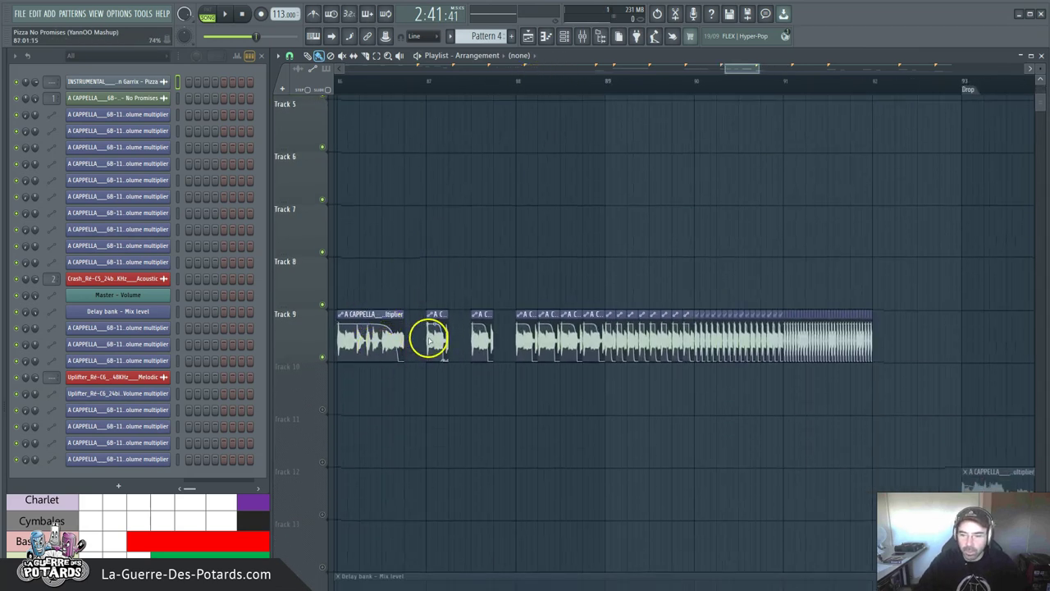
scroll(478, 89, up, 3)
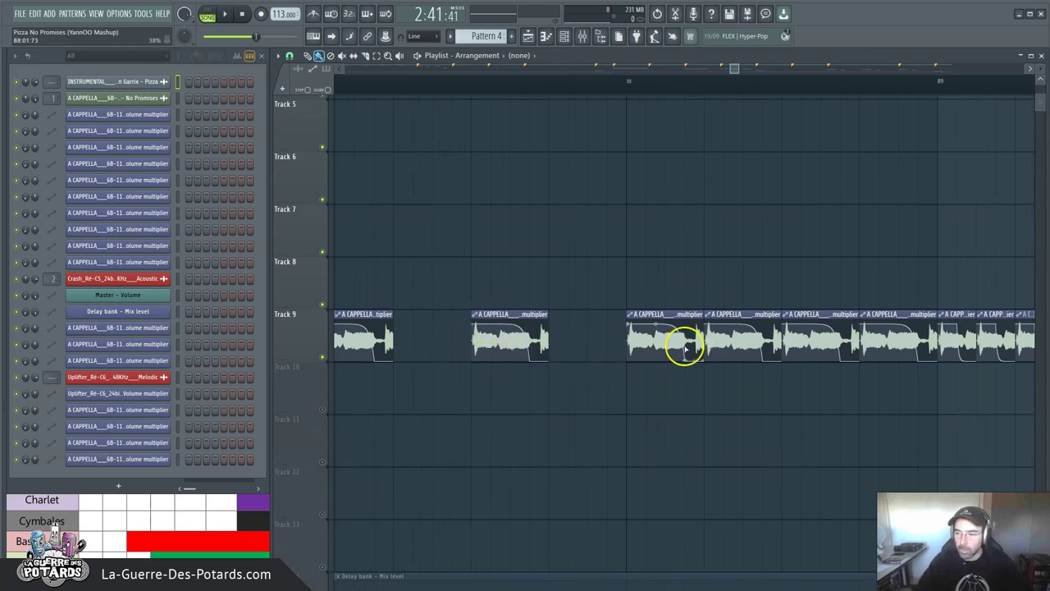
scroll(574, 82, down, 4)
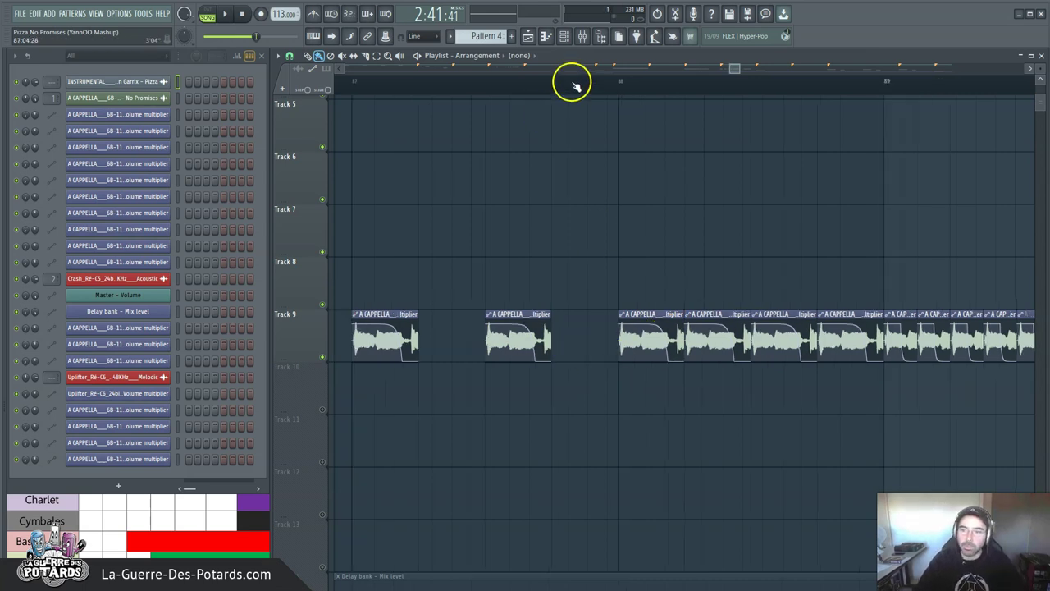
scroll(820, 91, up, 4)
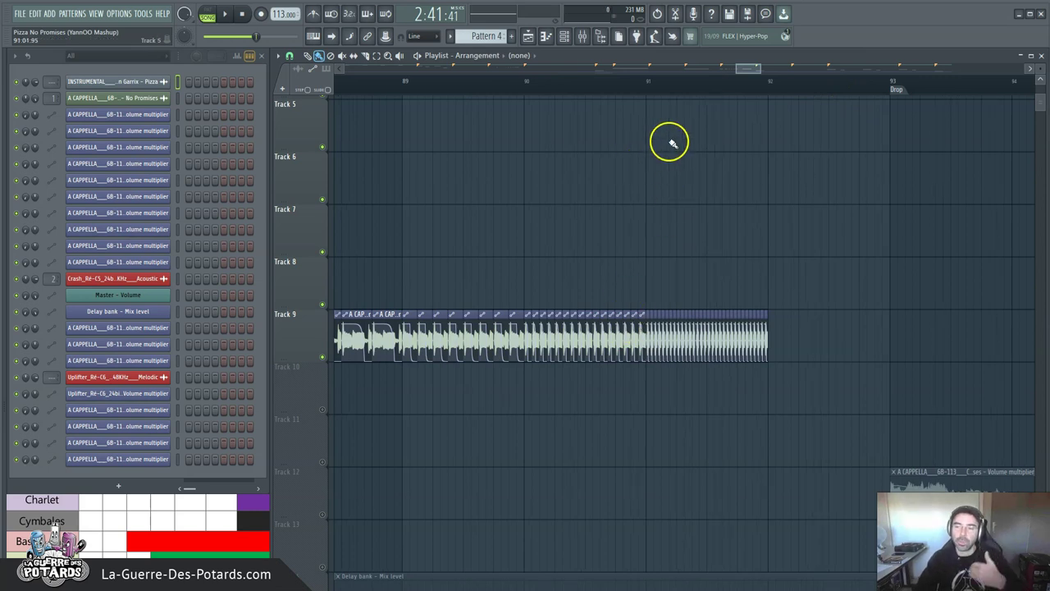
Play the chopped Track 9 vocals over the instrumental from bar 88, checking the a cappella channel in the mixer, and stop just after the Drop
scroll(711, 89, down, 4)
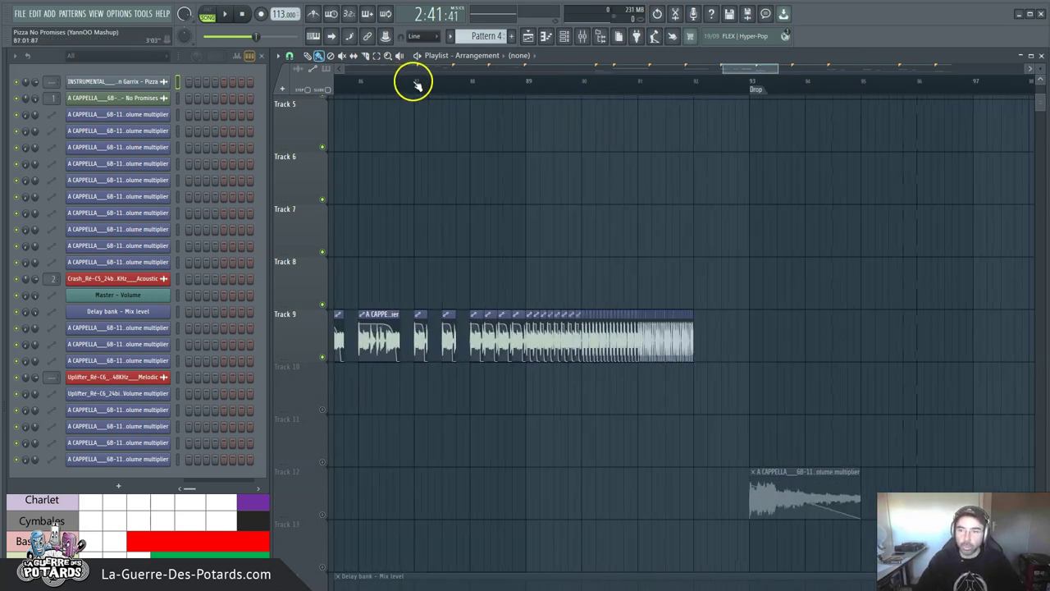
scroll(530, 164, up, 4)
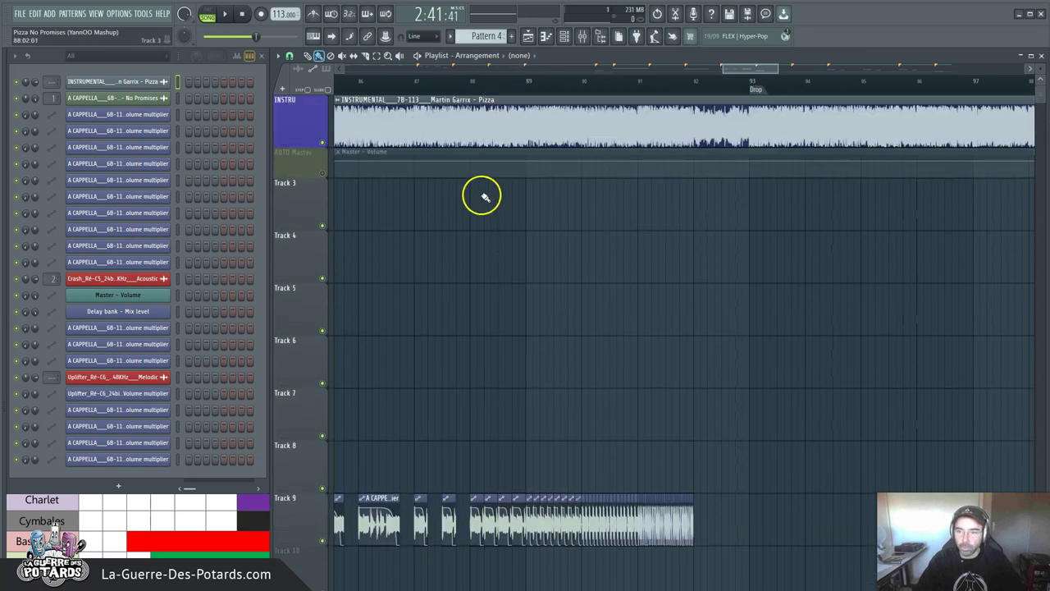
click(473, 81)
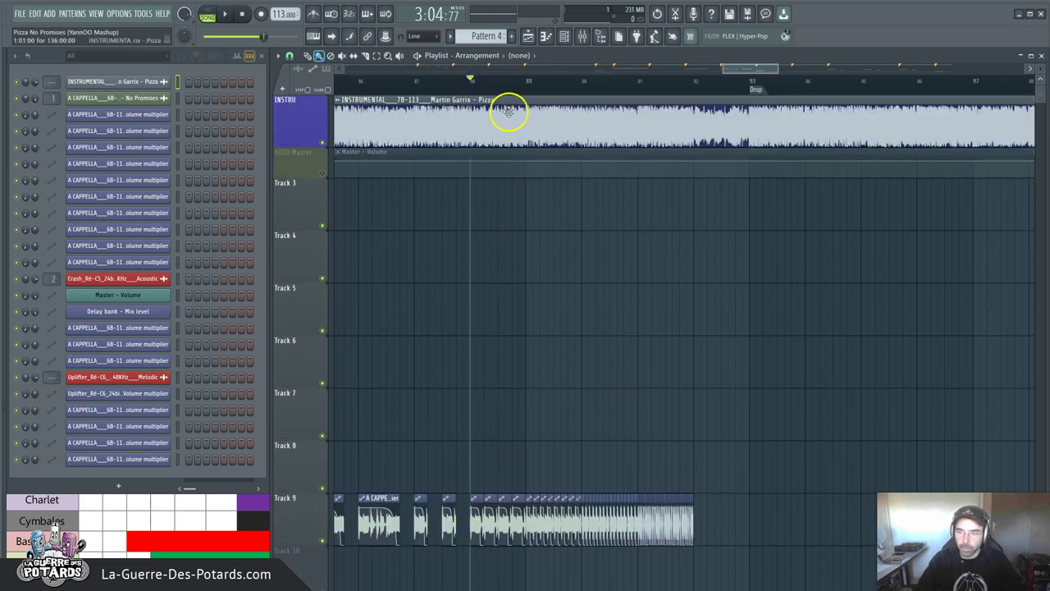
key(space)
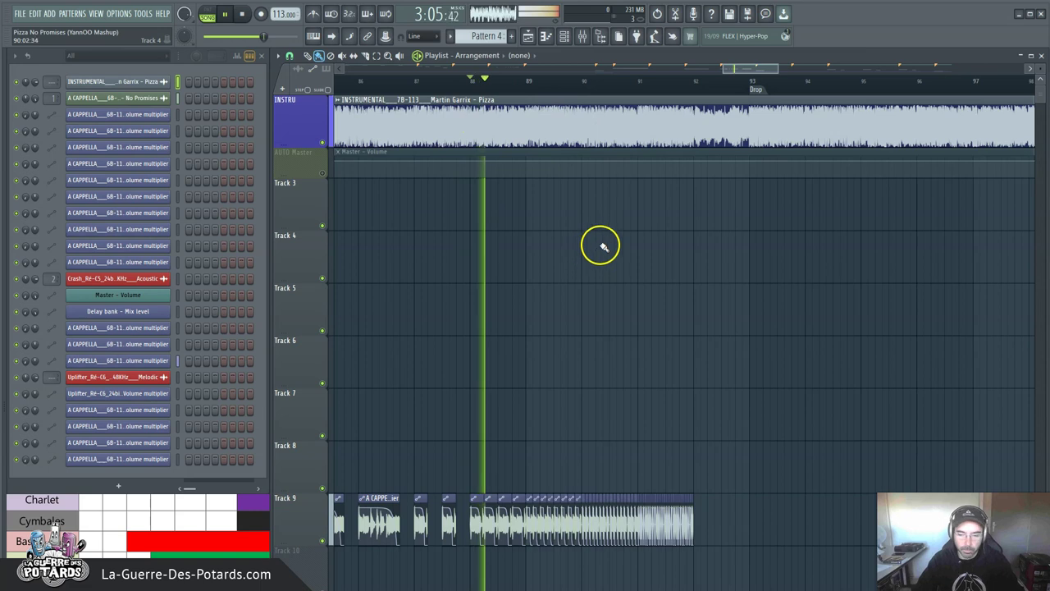
key(F9)
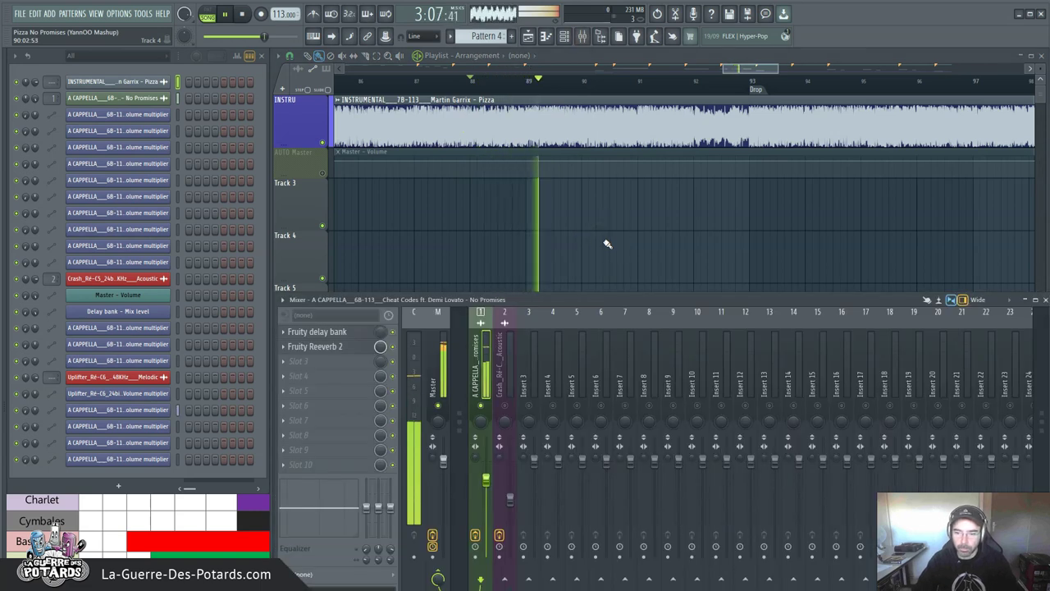
key(F9)
scroll(671, 263, down, 2)
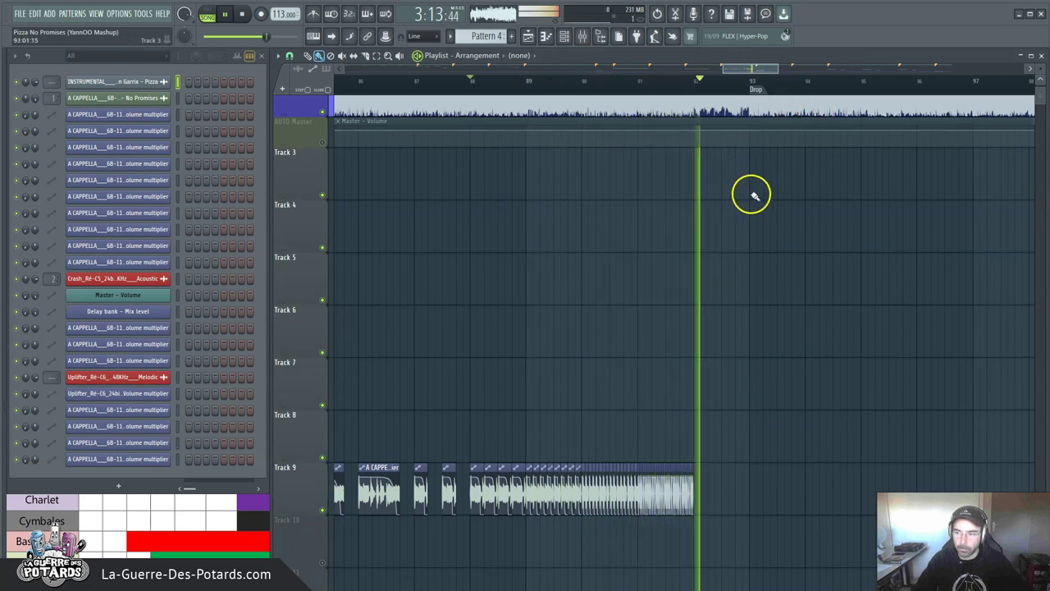
scroll(725, 132, down, 2)
scroll(736, 82, down, 3)
scroll(736, 82, down, 2)
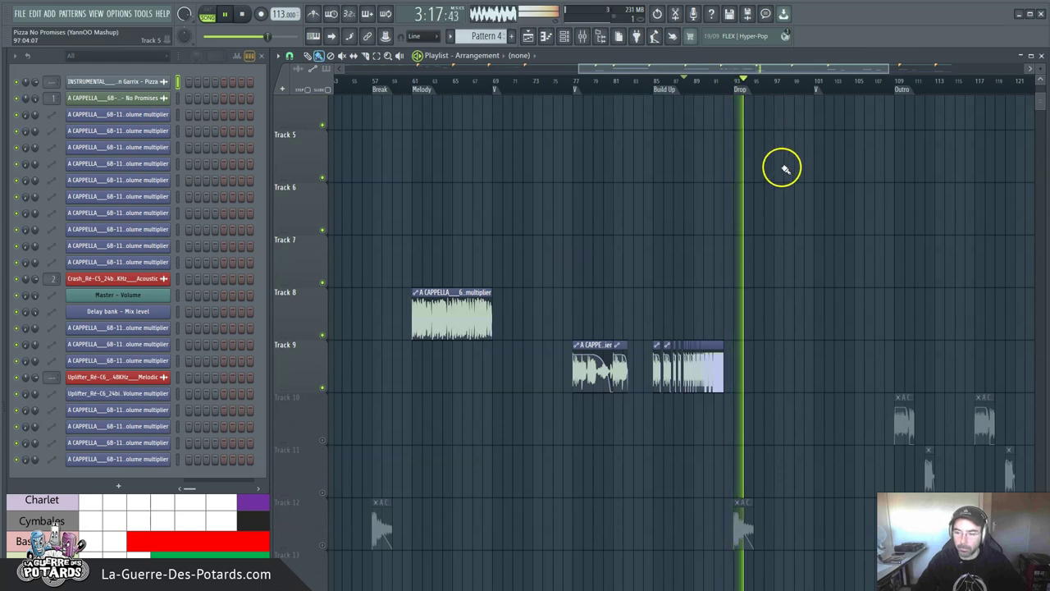
key(space)
Examine the Track 9 chops through the Build Up section and the gap between their end and the Drop at bar 93
scroll(708, 86, up, 4)
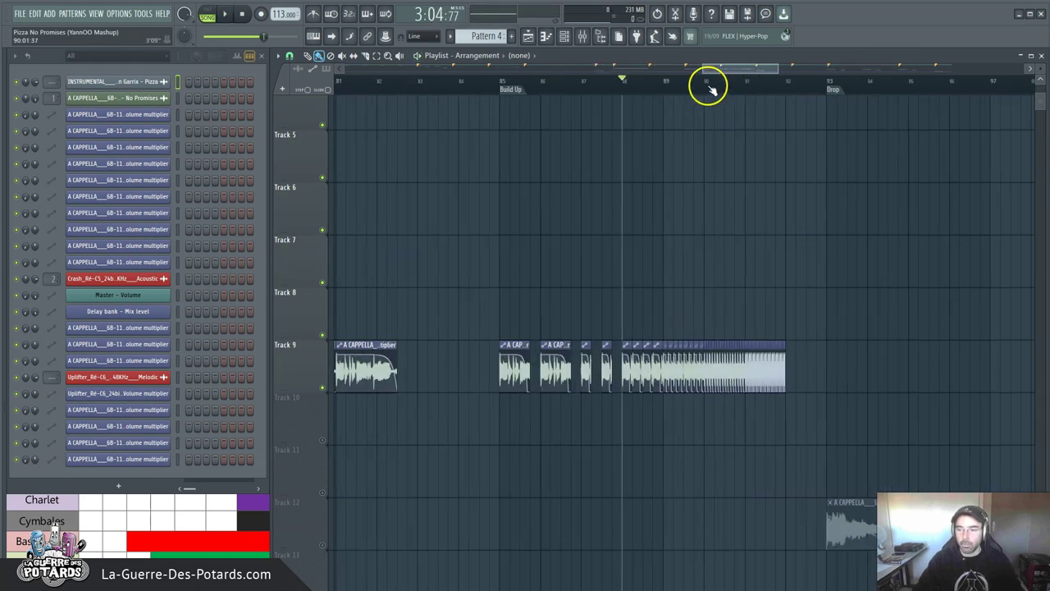
scroll(708, 86, up, 1)
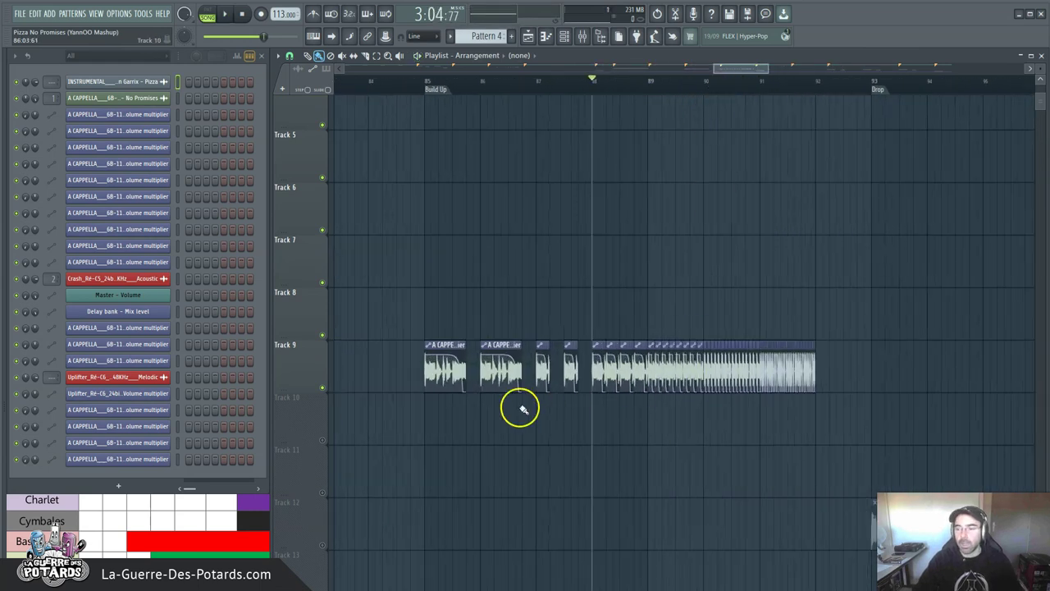
scroll(808, 88, down, 2)
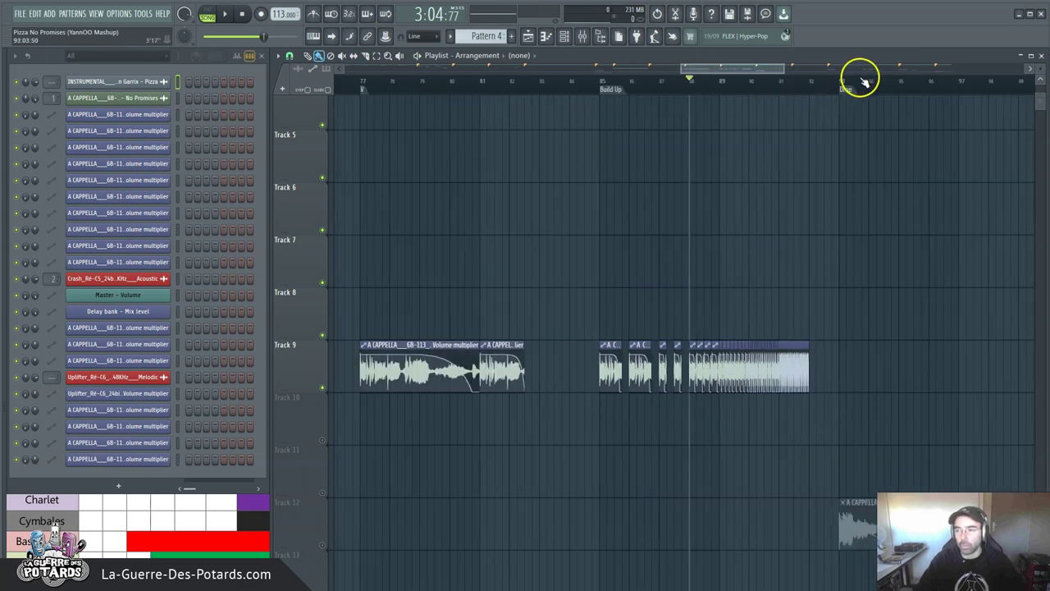
scroll(861, 77, up, 3)
scroll(536, 326, down, 2)
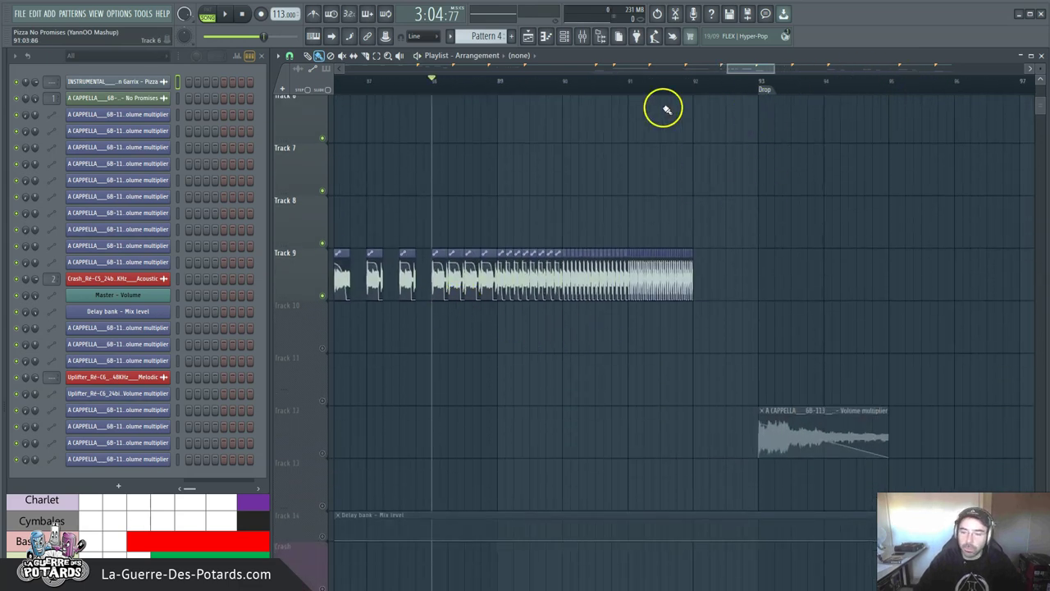
scroll(665, 82, down, 4)
scroll(694, 126, down, 3)
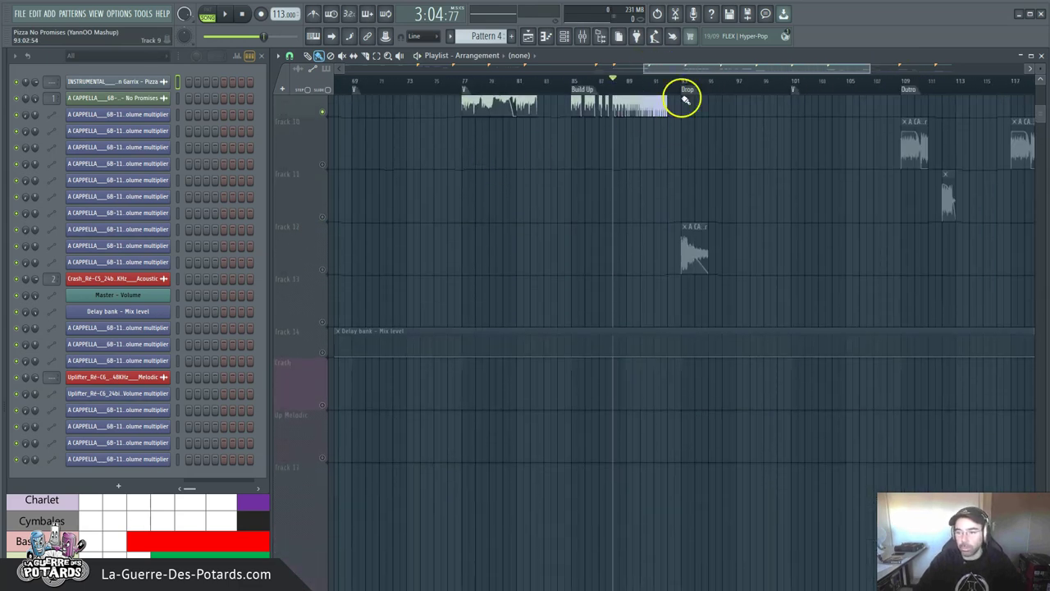
Examine the whole arrangement, from the instrumental and unmuted vocal Tracks 3 to 9 down to the muted vocal, delay automation, Crash and Up Melodic tracks
scroll(703, 84, down, 4)
scroll(510, 174, down, 1)
scroll(510, 174, down, 3)
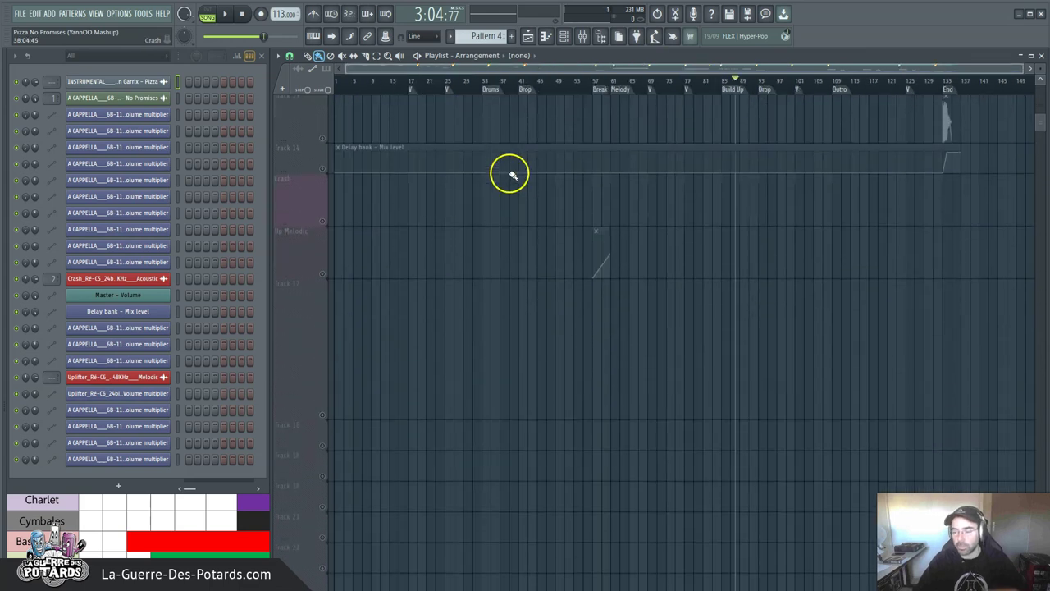
scroll(469, 250, up, 4)
scroll(470, 253, up, 5)
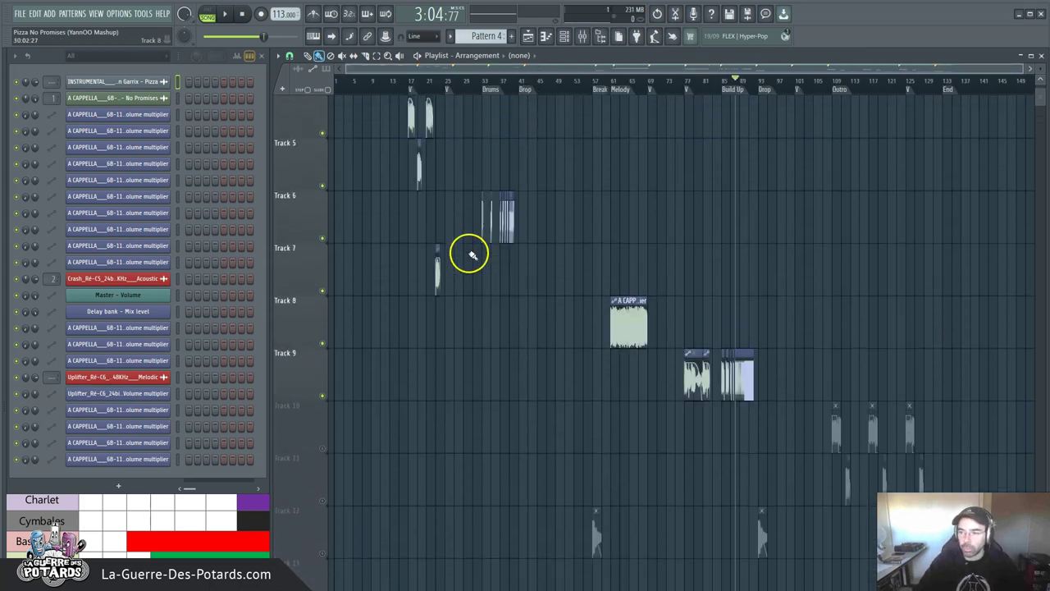
scroll(492, 263, down, 1)
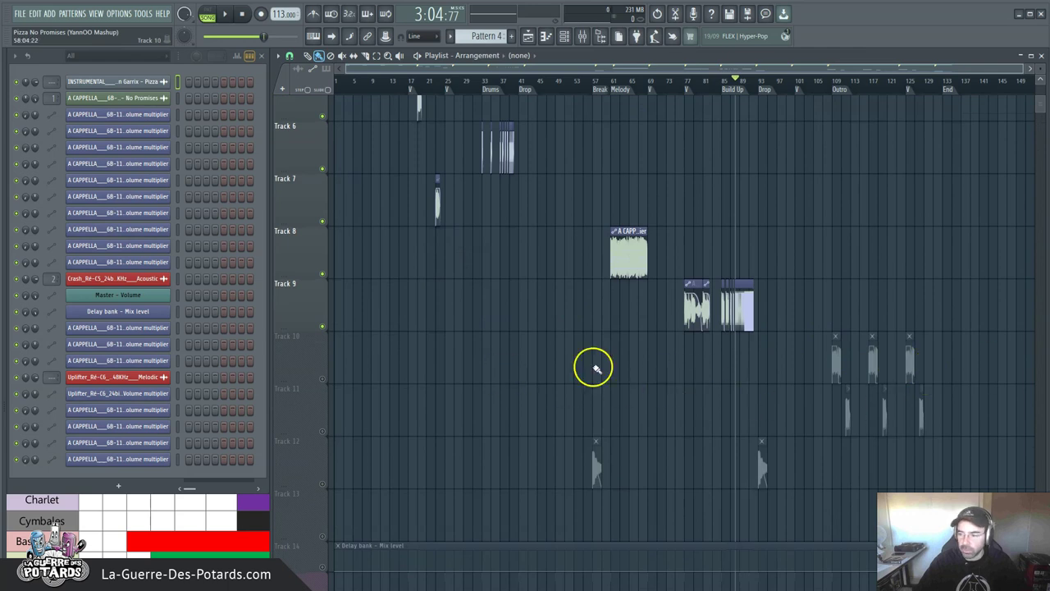
scroll(593, 368, down, 4)
scroll(562, 345, up, 8)
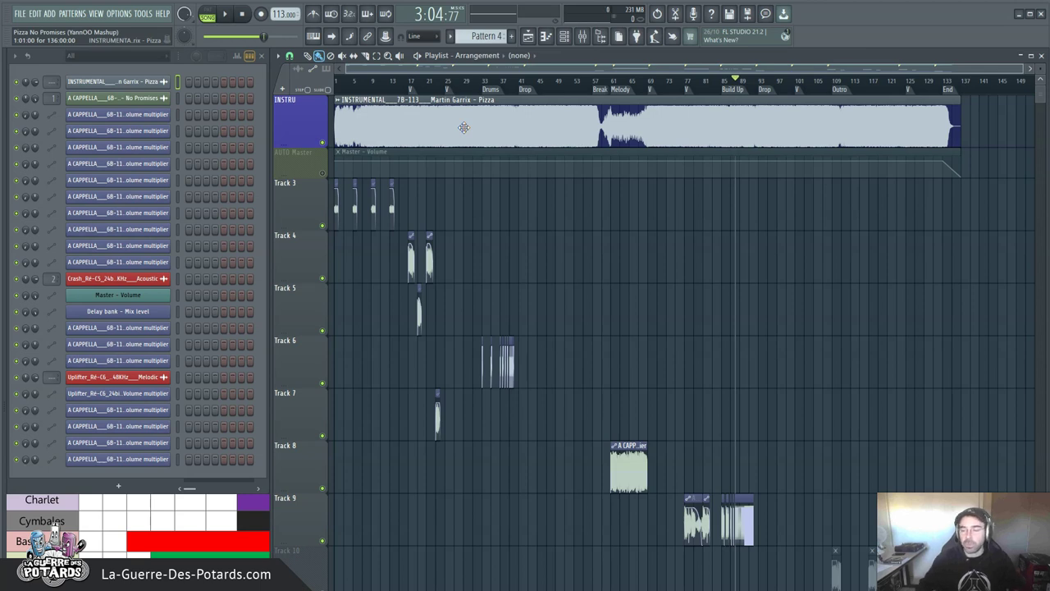
scroll(668, 239, down, 4)
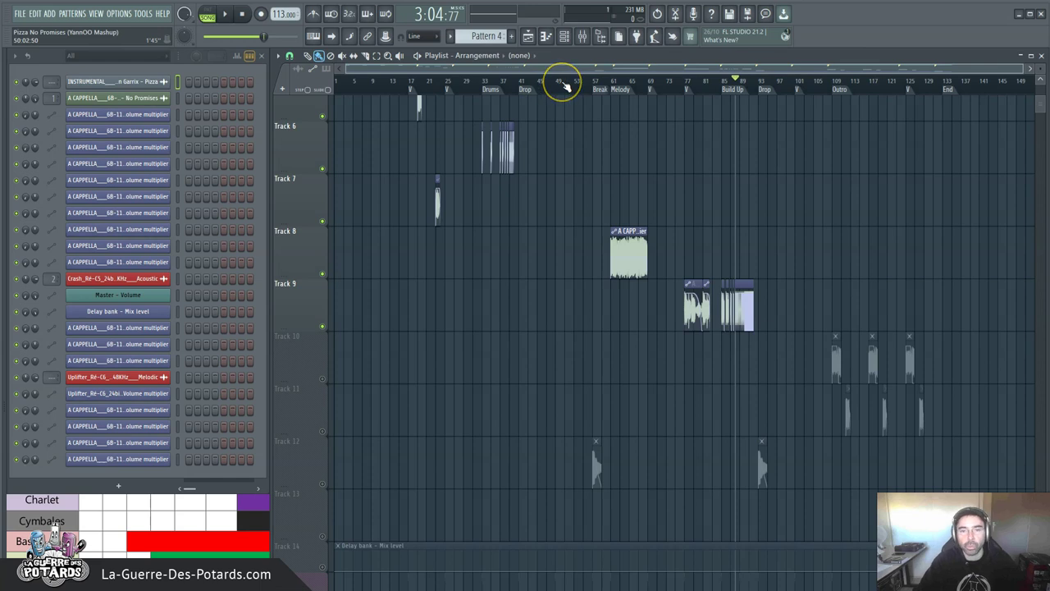
scroll(417, 216, down, 4)
scroll(418, 216, up, 3)
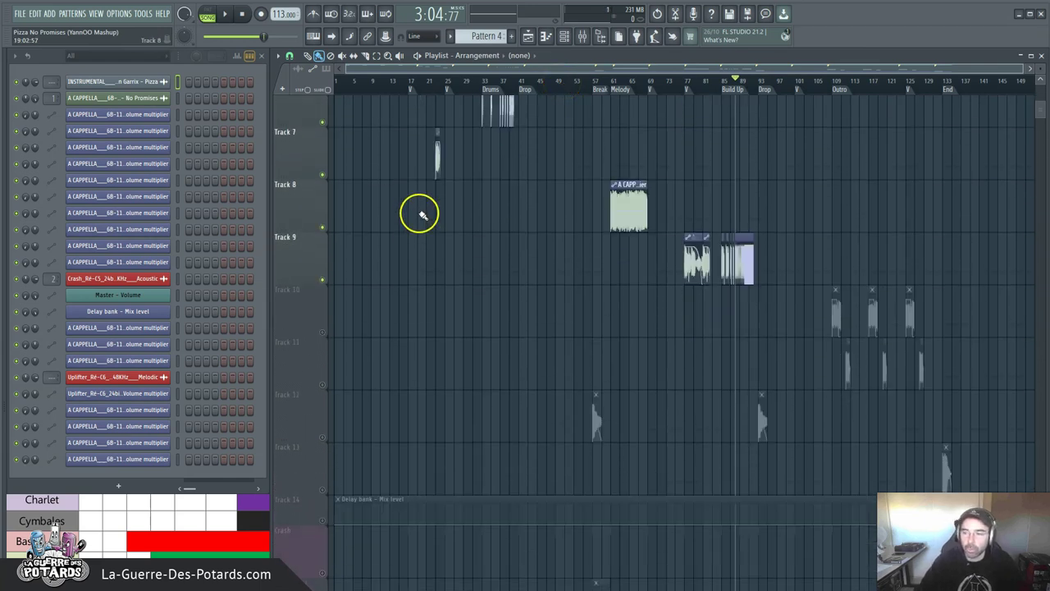
scroll(418, 216, down, 3)
scroll(448, 166, up, 3)
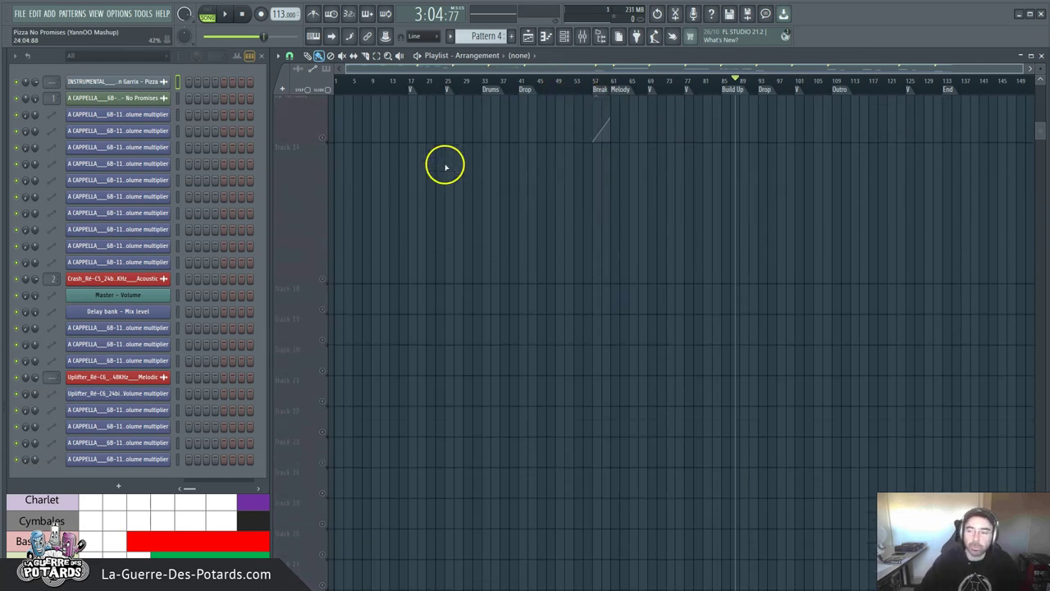
scroll(448, 166, up, 1)
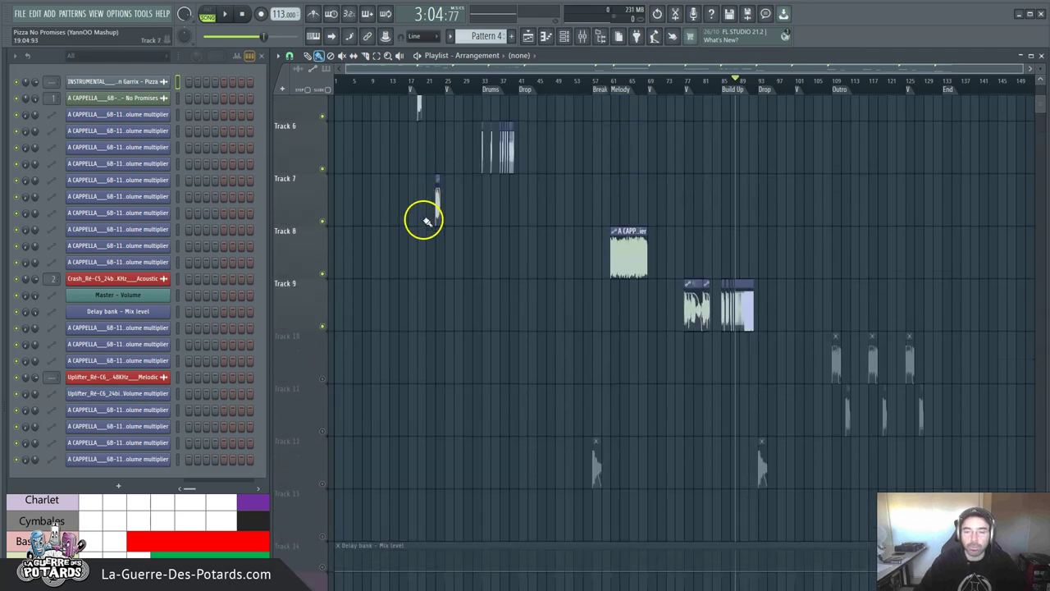
scroll(365, 258, up, 4)
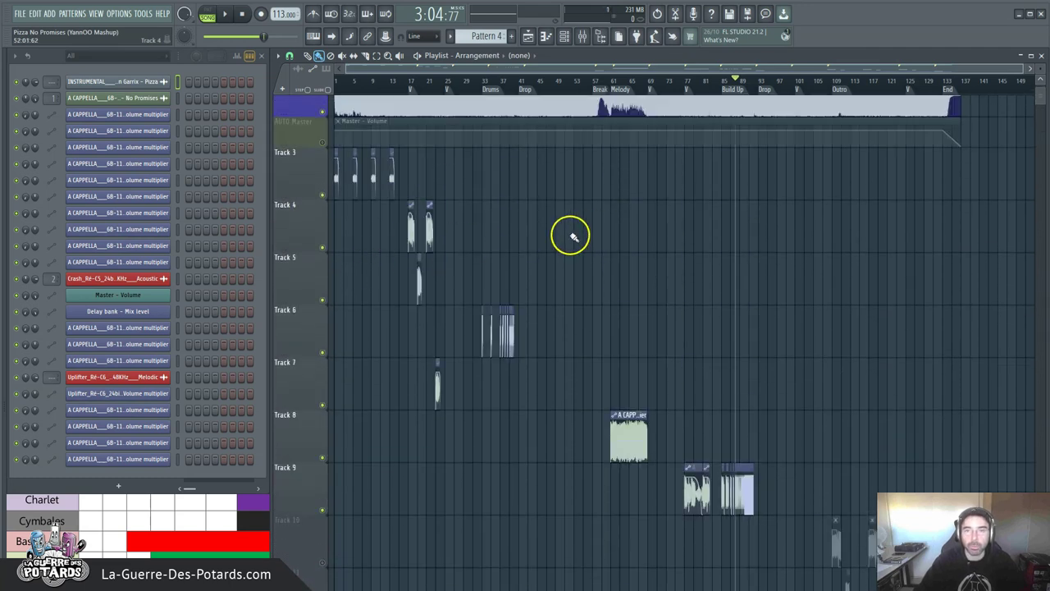
scroll(545, 242, up, 1)
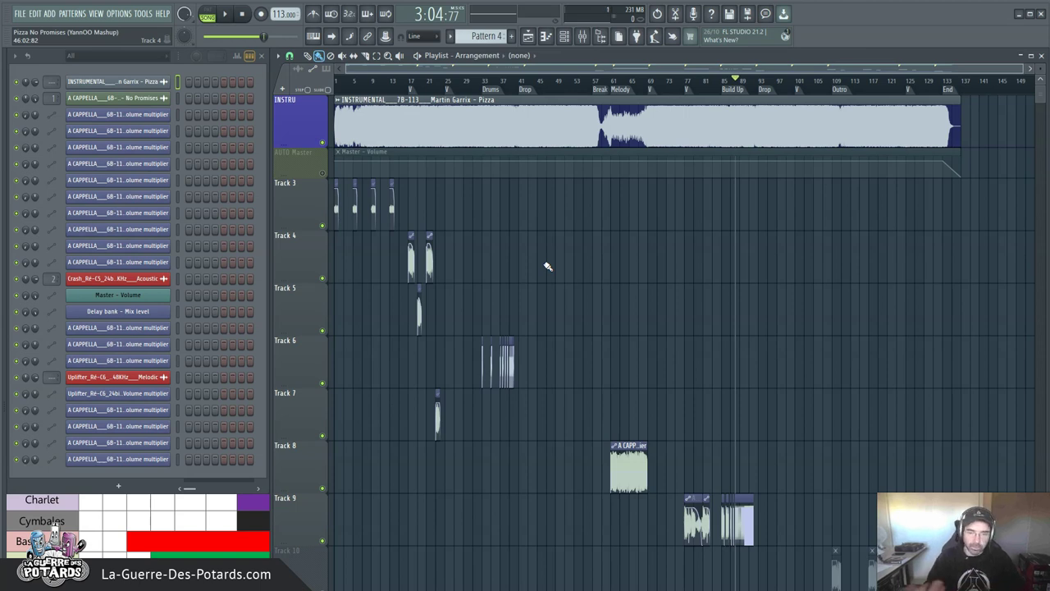
Switch to the presentation and advance to the slide titled La Méthode SHURIKEN
key(alt+Tab)
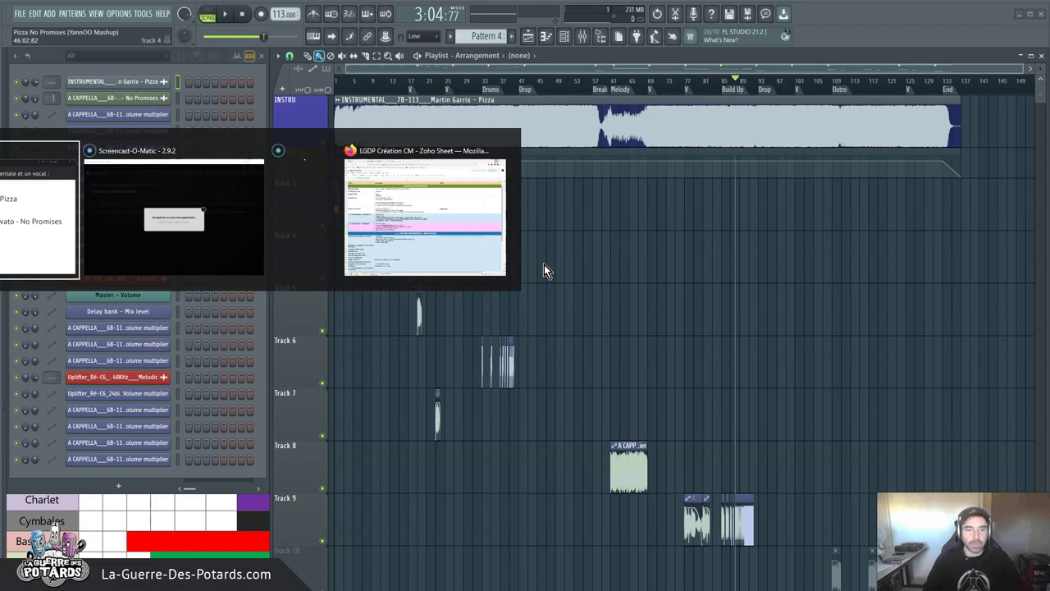
key(Right)
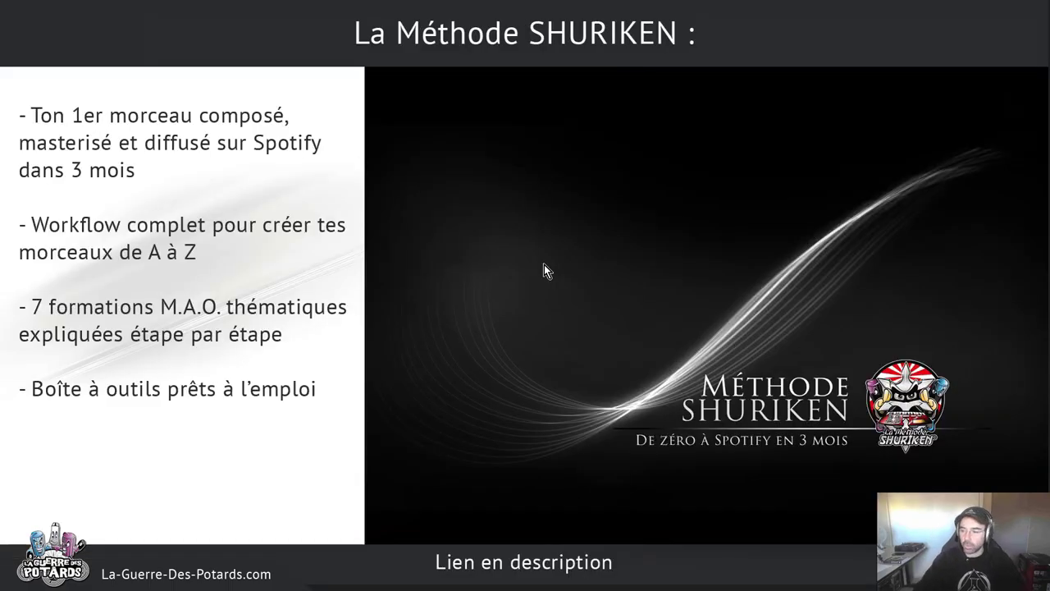